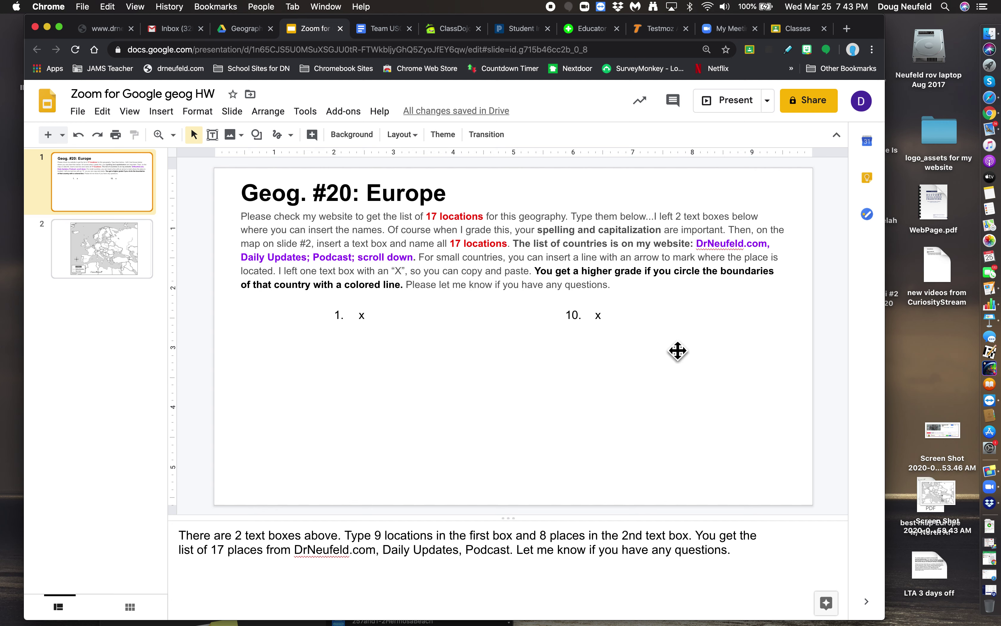
# Step: Highlight '17 locations' in the instructions and check the two answer list boxes
pyautogui.moveTo(431, 221); pyautogui.dragTo(455, 219)
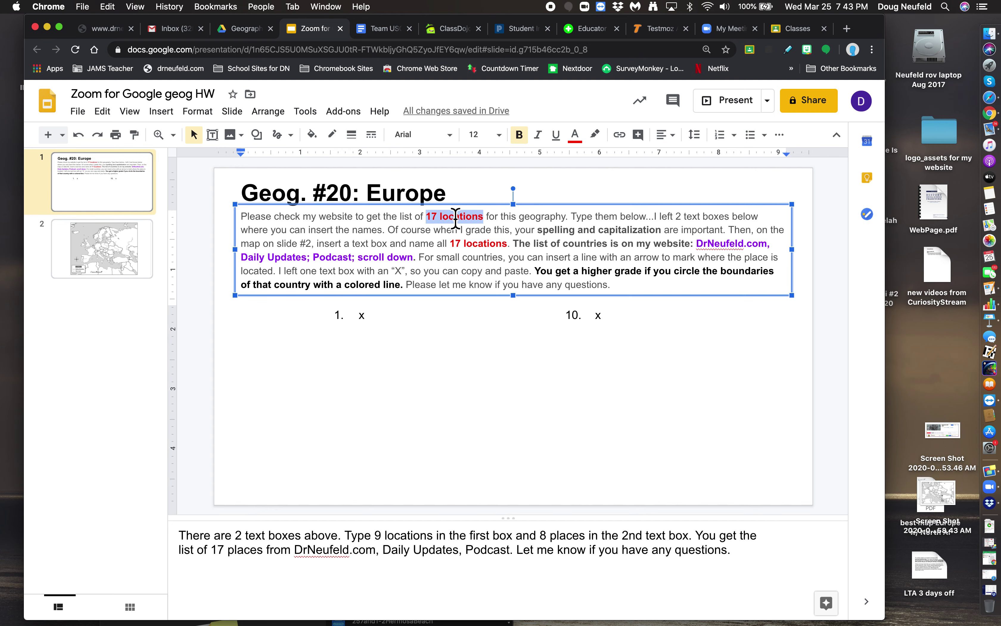
pyautogui.click(495, 399)
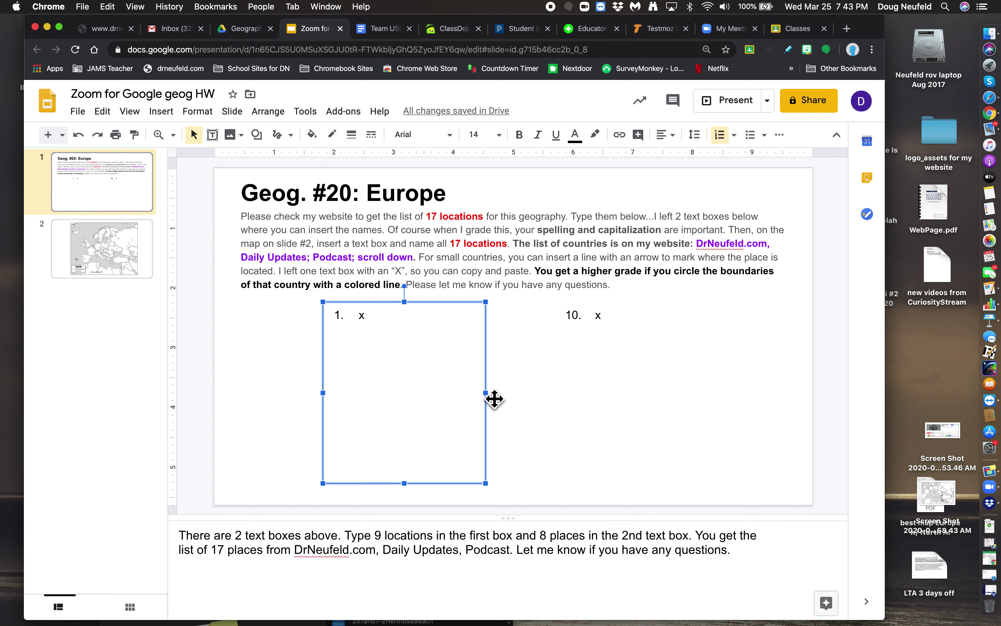
pyautogui.click(581, 405)
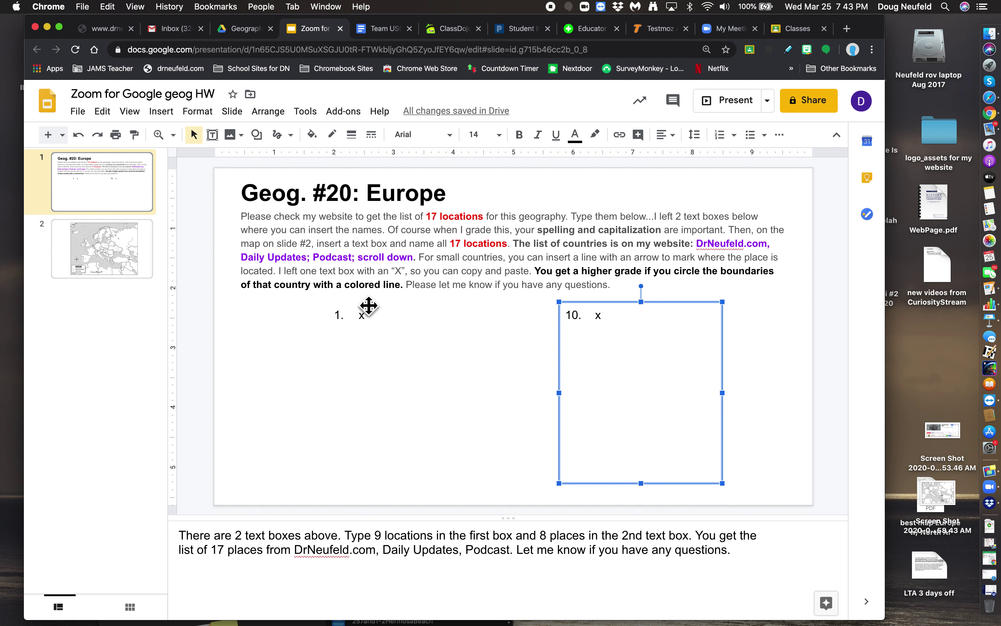
pyautogui.click(381, 353)
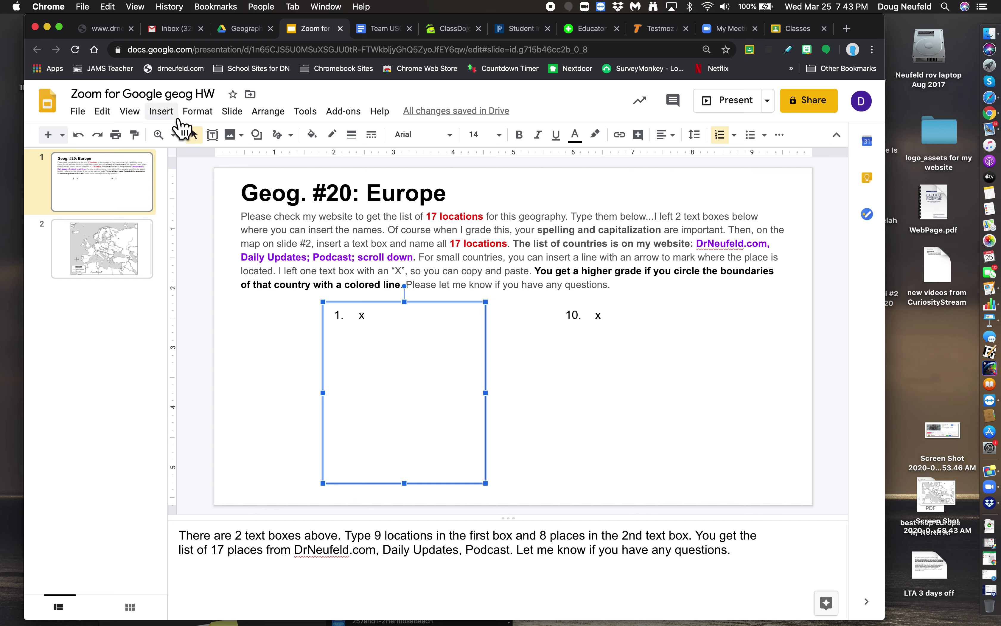
# Step: On drneufeld.com, go to the Daily Updates podcast page
pyautogui.click(109, 30)
pyautogui.scroll(-5, 230, 336)
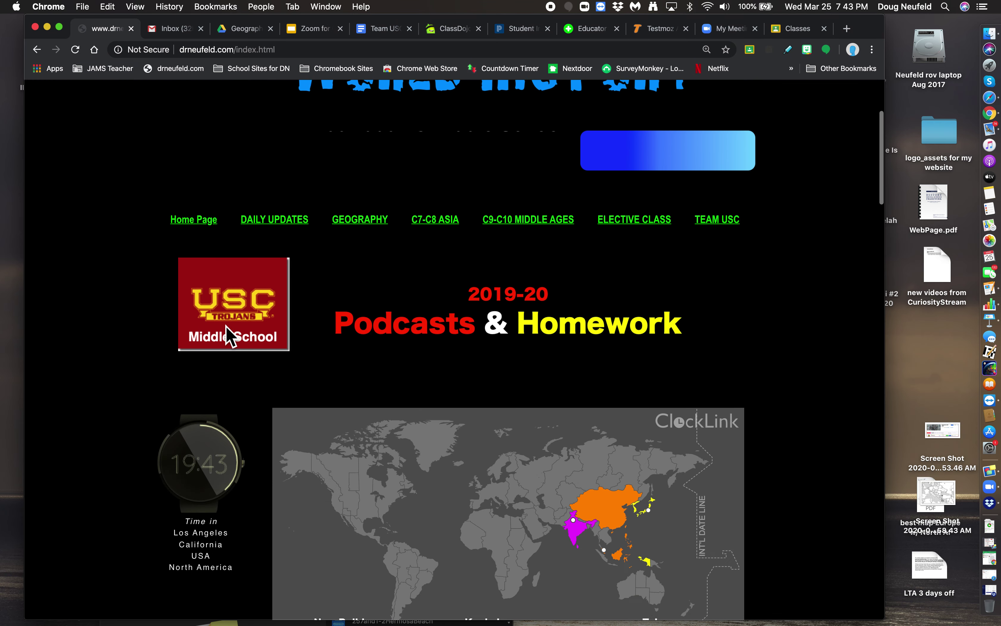
pyautogui.moveTo(292, 226)
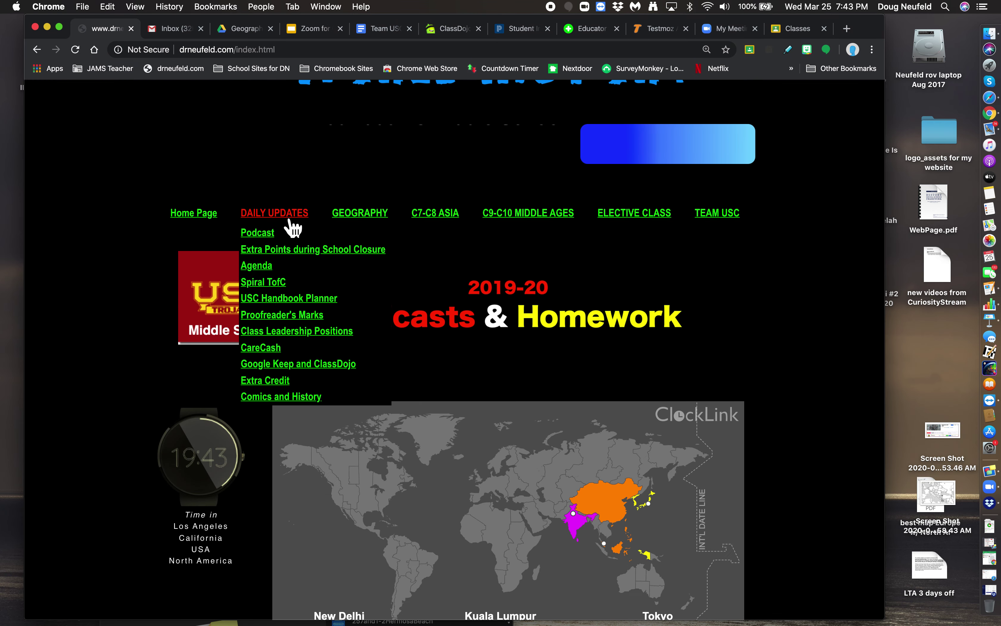
pyautogui.click(280, 240)
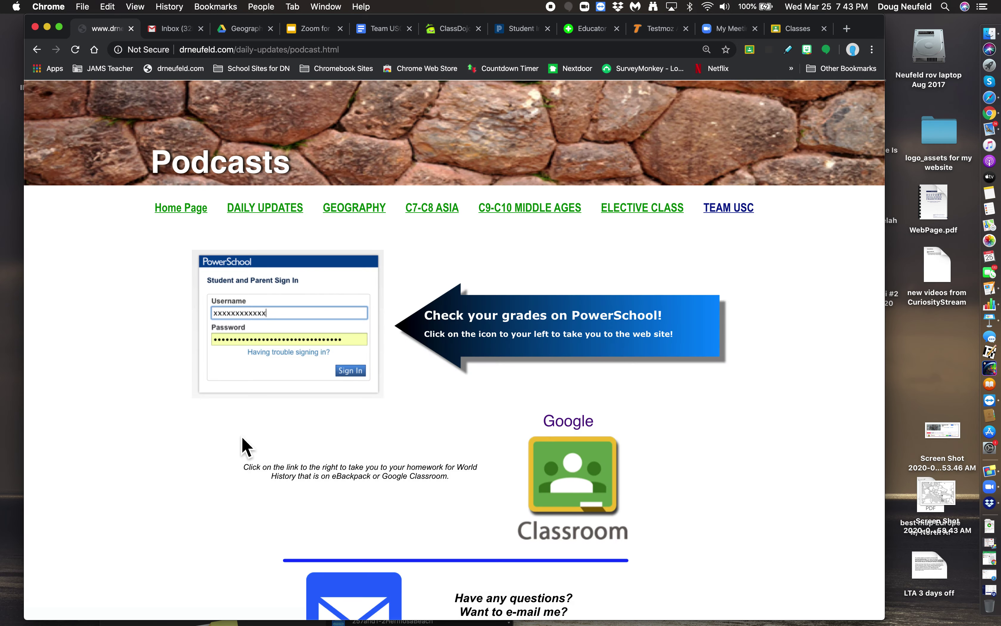
# Step: Scroll to the Geog. #20 list of 17 Europe locations, then return to the slides
pyautogui.scroll(-6, 244, 446)
pyautogui.scroll(-18, 244, 446)
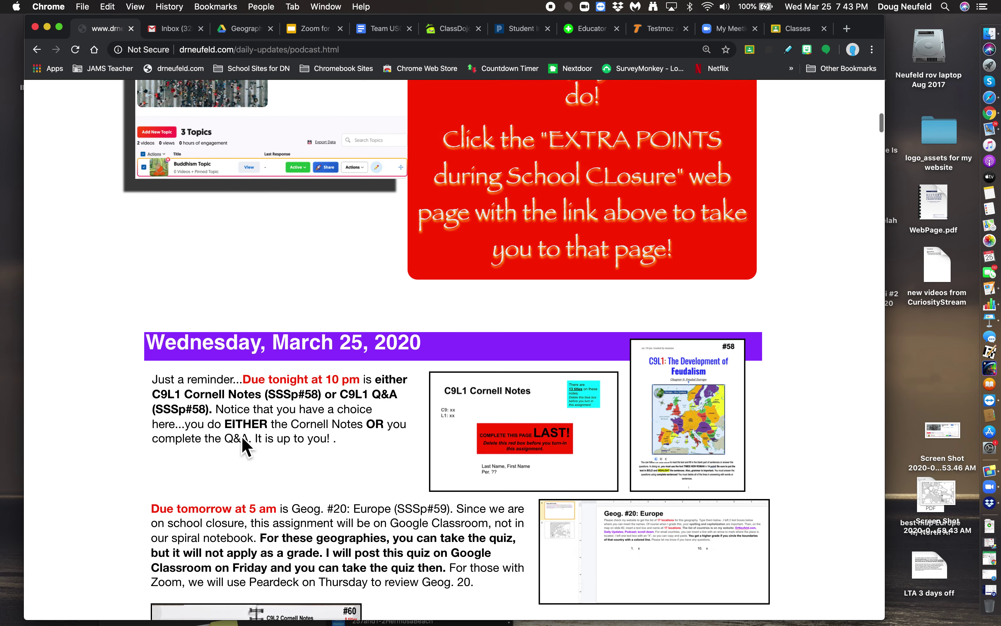
pyautogui.scroll(-7, 110, 443)
pyautogui.scroll(4, 111, 442)
pyautogui.scroll(-7, 111, 443)
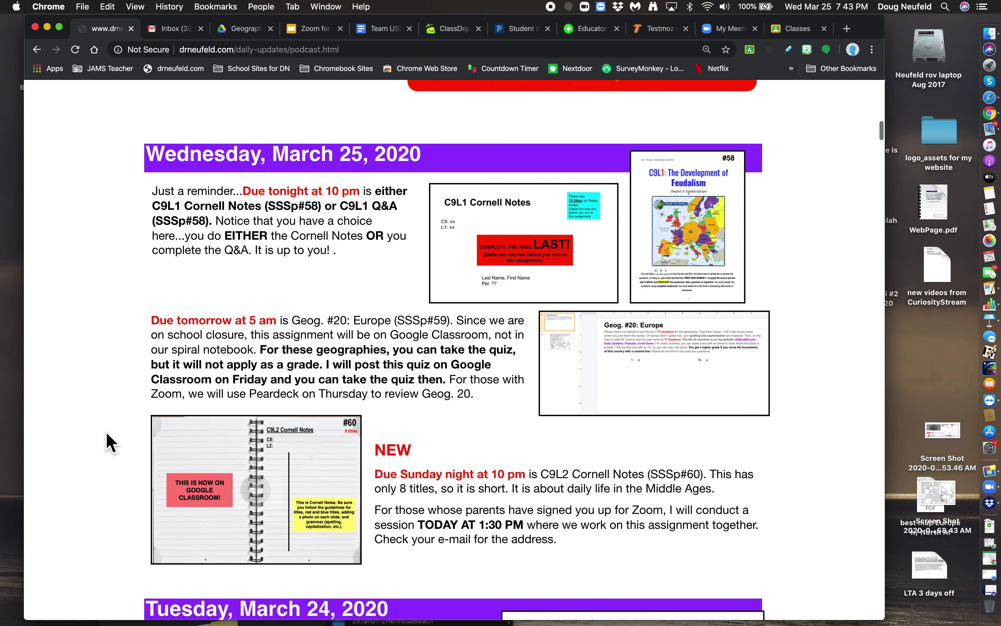
pyautogui.scroll(-20, 111, 443)
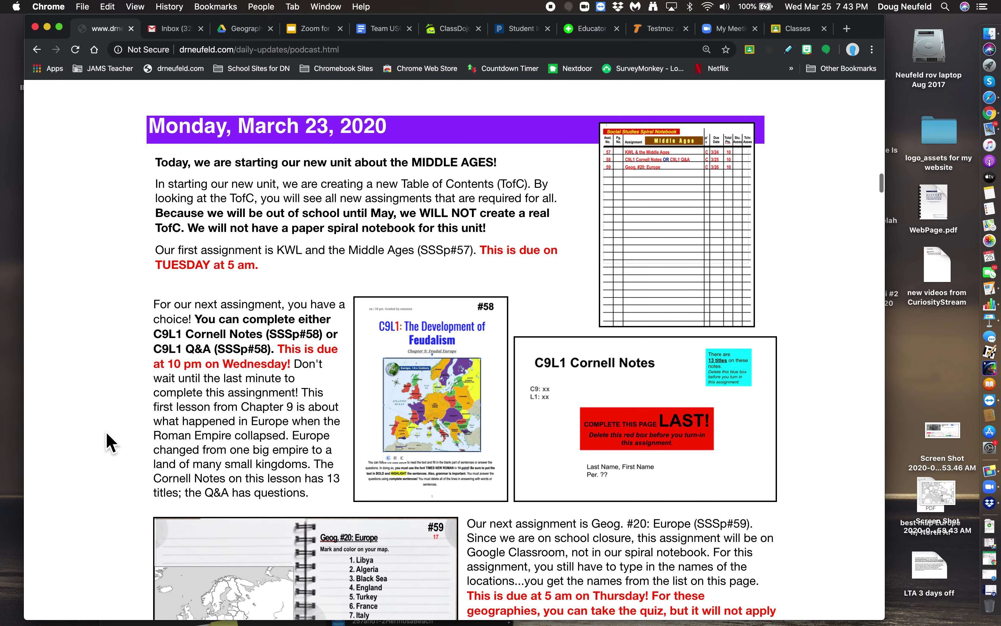
pyautogui.scroll(-5, 111, 443)
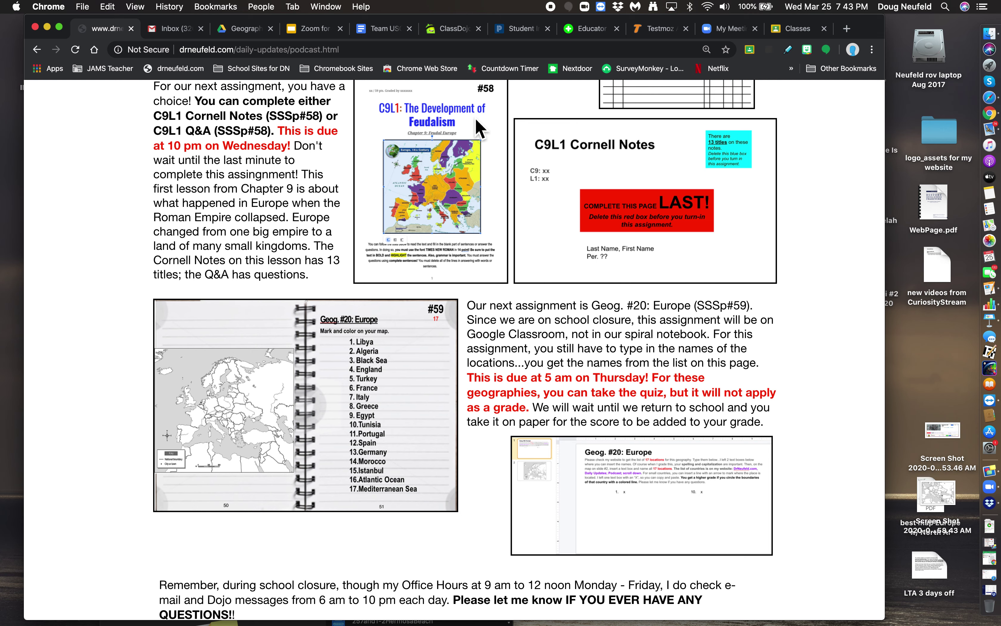
pyautogui.click(316, 29)
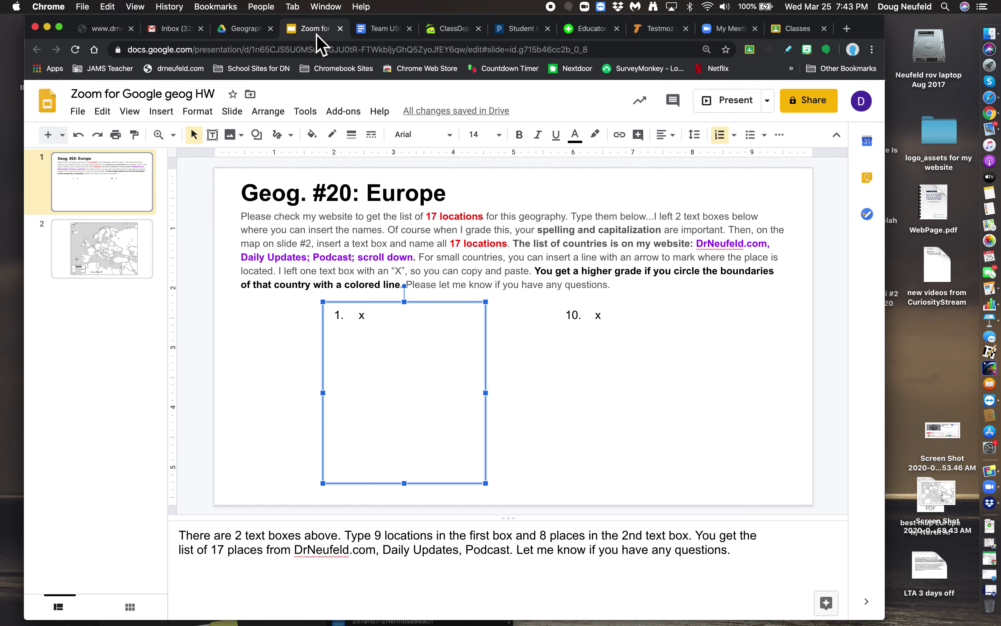
# Step: Replace the placeholder x in item 1 with Libya and start a new item
pyautogui.click(411, 319)
pyautogui.press('BackSpace')
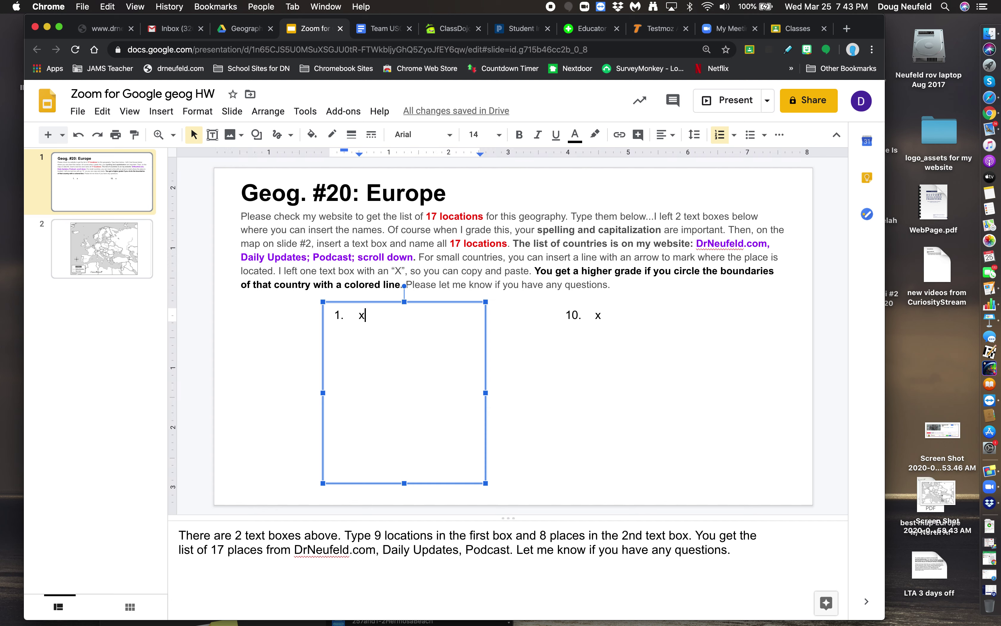
pyautogui.write('Libya')
pyautogui.press('Return')
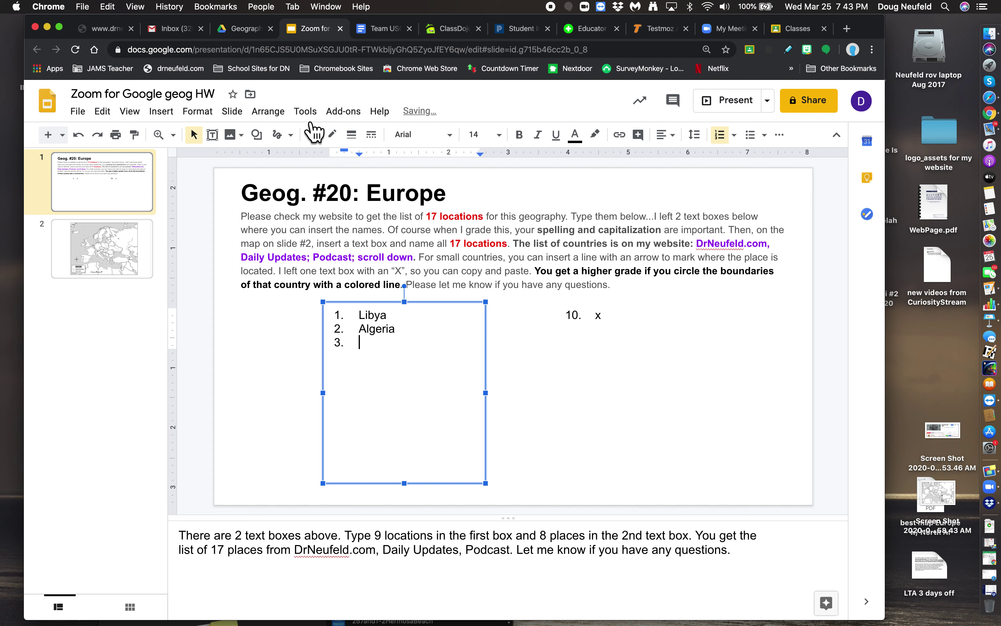
# Step: Checking the website list, add England and Turkey as further list items
pyautogui.click(112, 35)
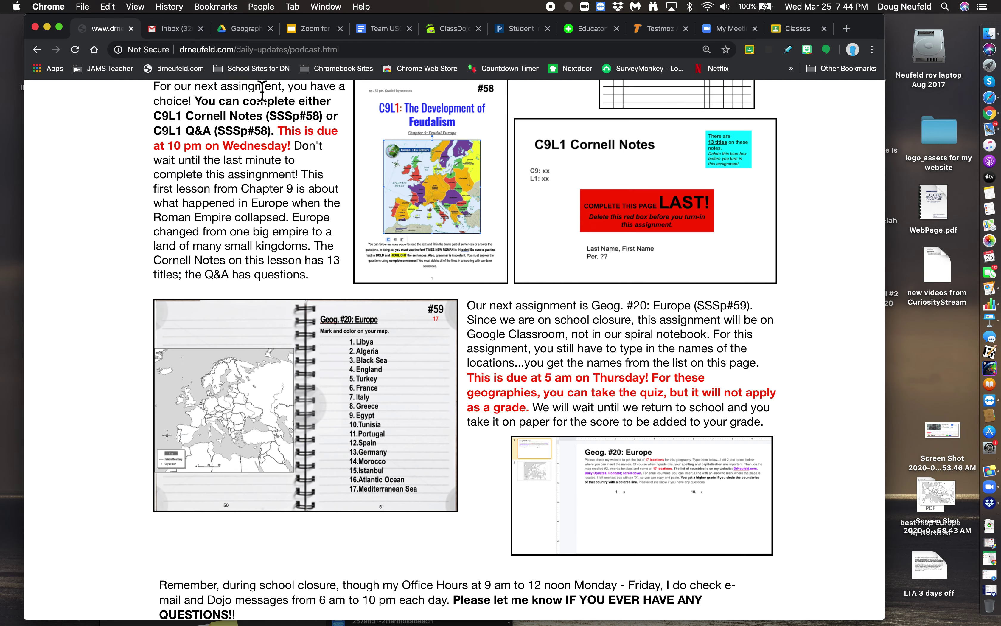
pyautogui.click(325, 30)
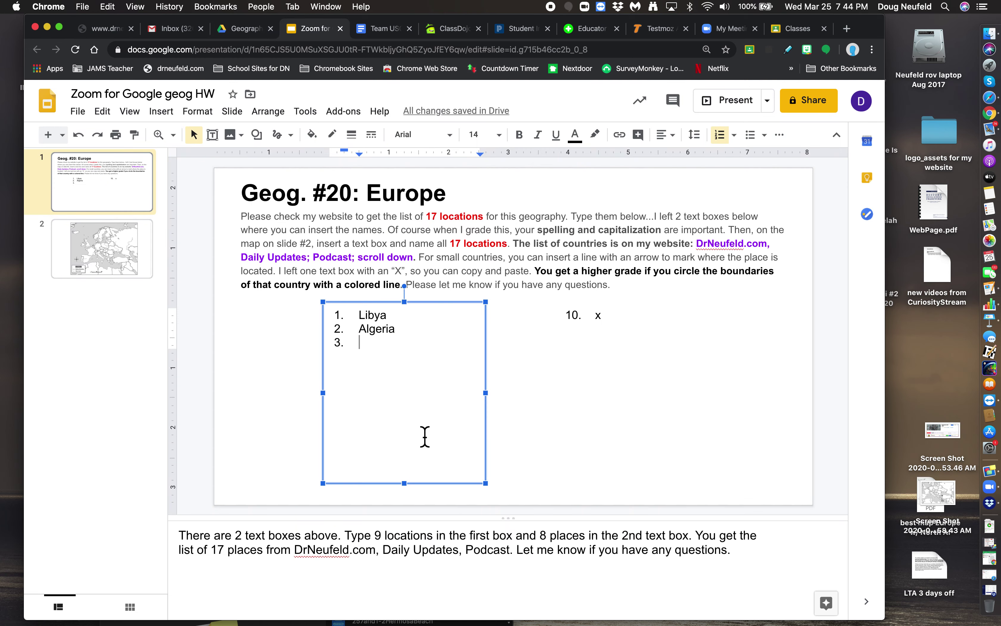
pyautogui.write('BNla')
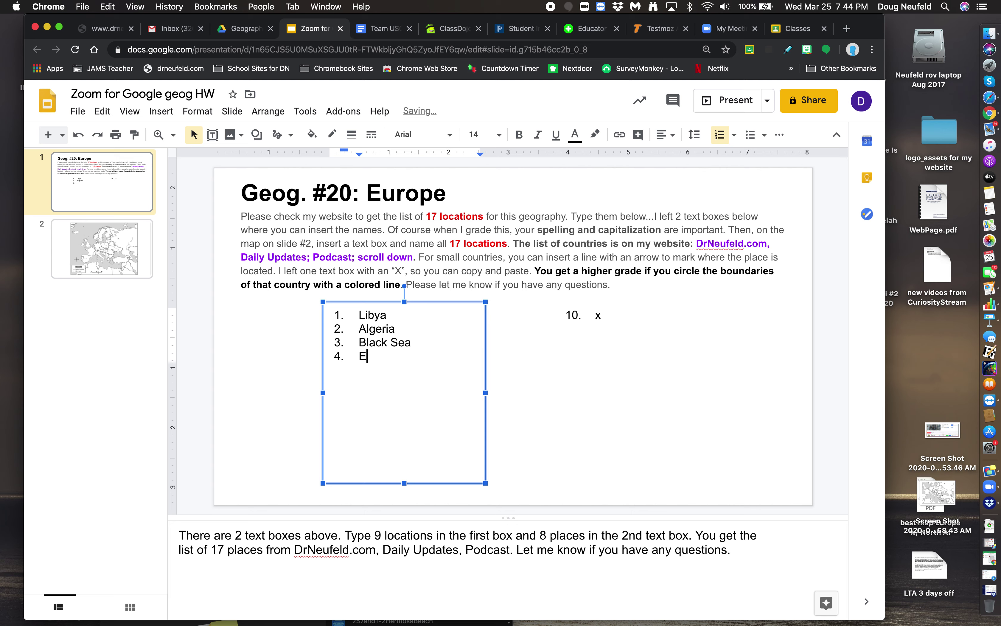
pyautogui.write('and')
pyautogui.press('Return')
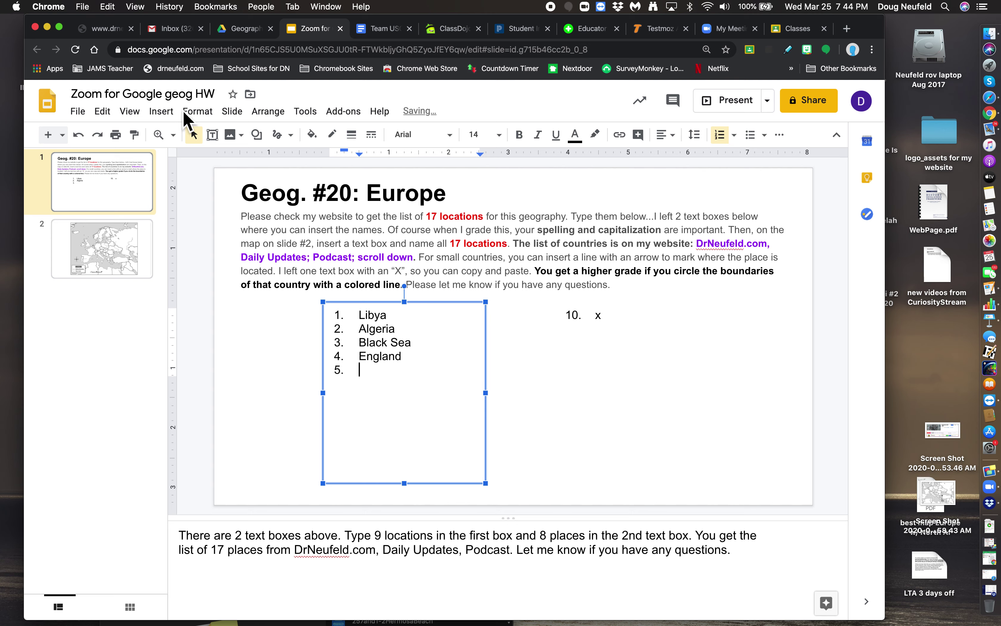
pyautogui.click(109, 33)
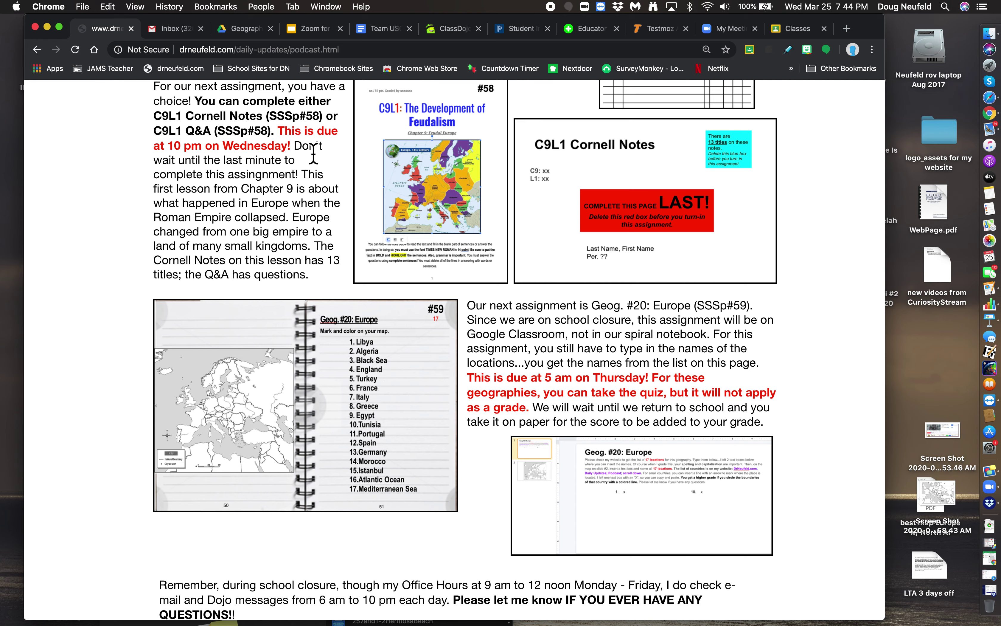
pyautogui.click(311, 33)
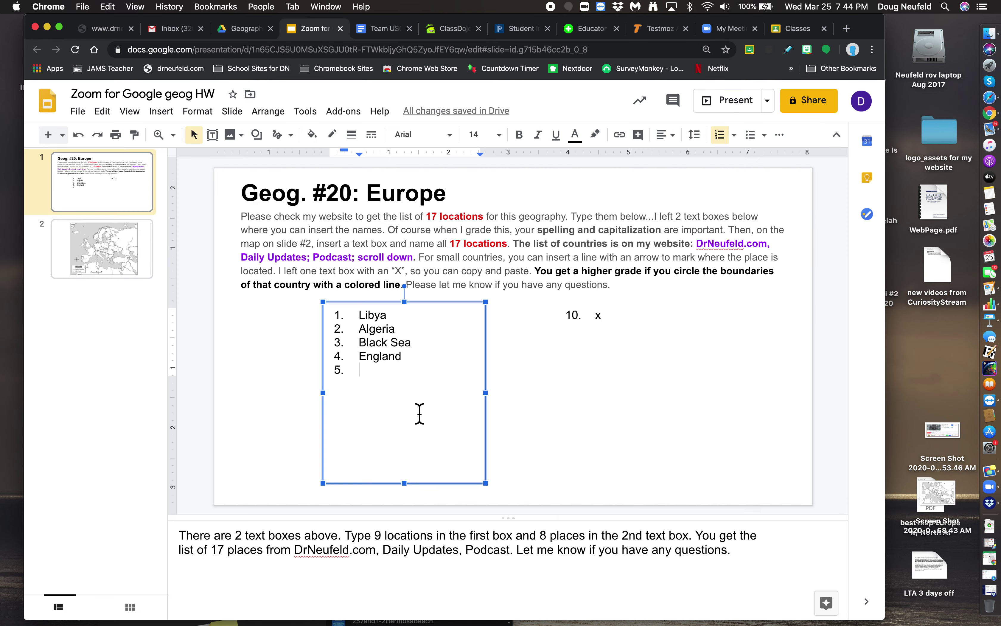
pyautogui.write('Turkey')
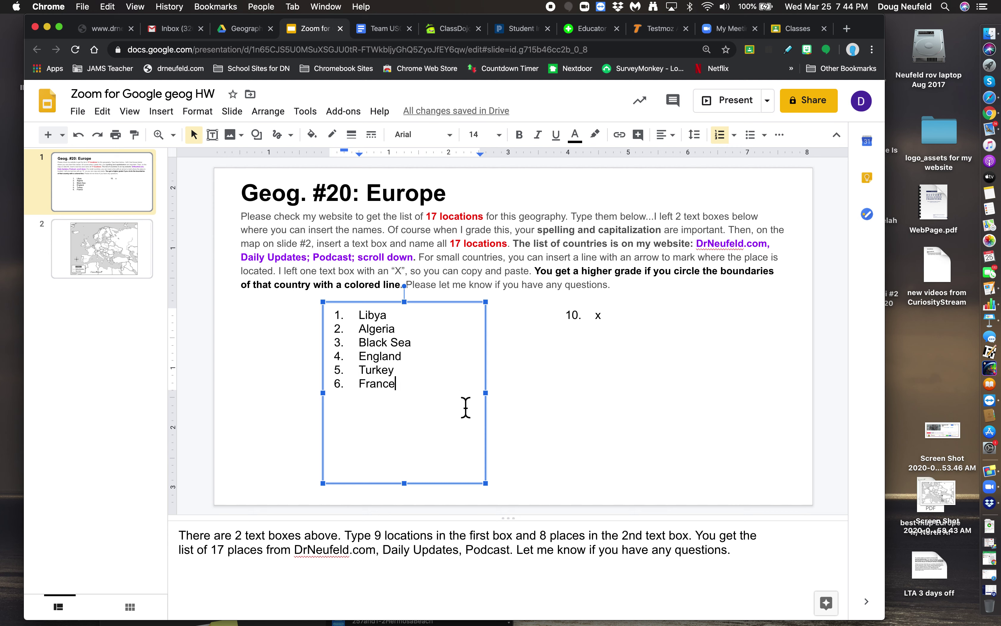
# Step: Reselect the Libya–France list box and go to the Europe map slide
pyautogui.click(641, 410)
pyautogui.click(368, 374)
pyautogui.click(617, 397)
pyautogui.click(421, 387)
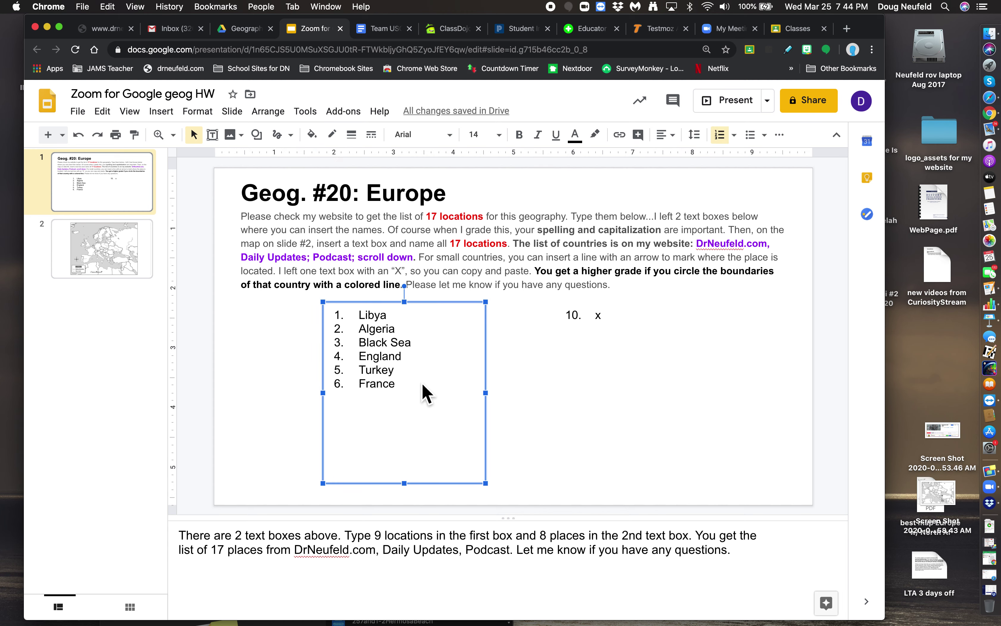
pyautogui.click(103, 250)
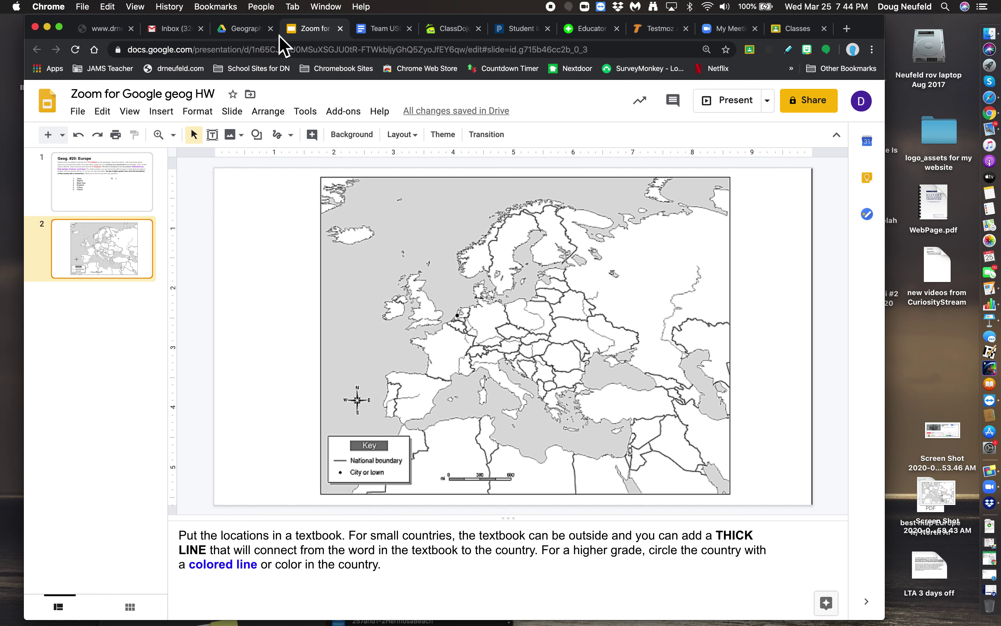
pyautogui.click(146, 199)
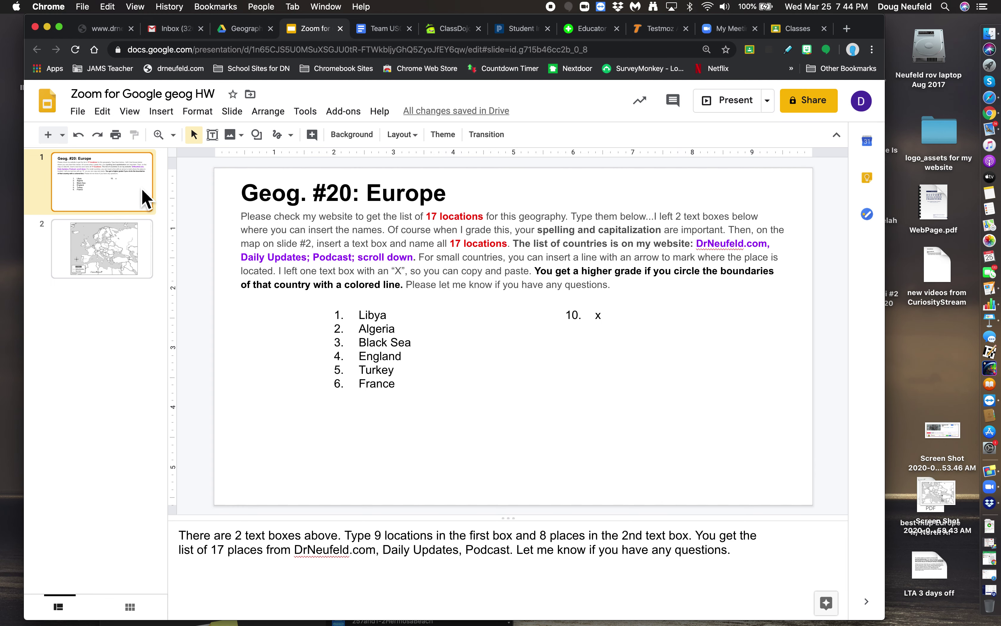
pyautogui.click(117, 270)
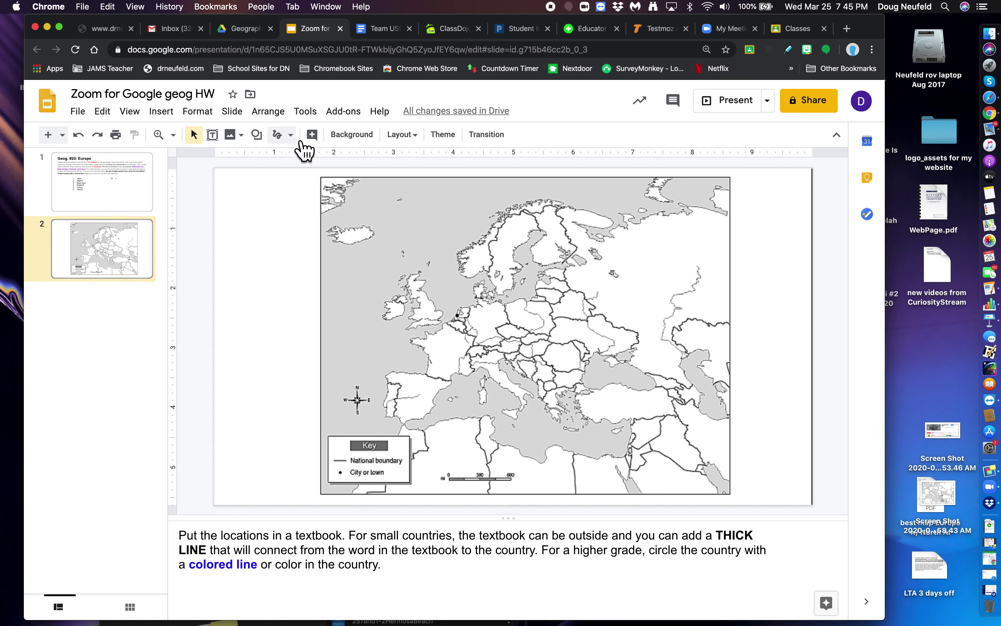
pyautogui.click(291, 135)
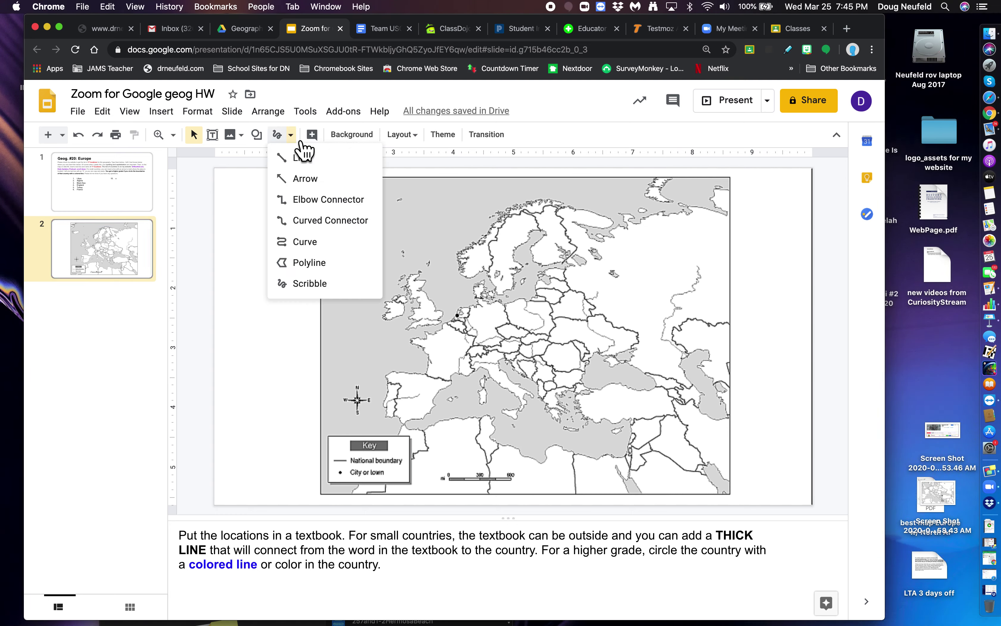
pyautogui.click(317, 244)
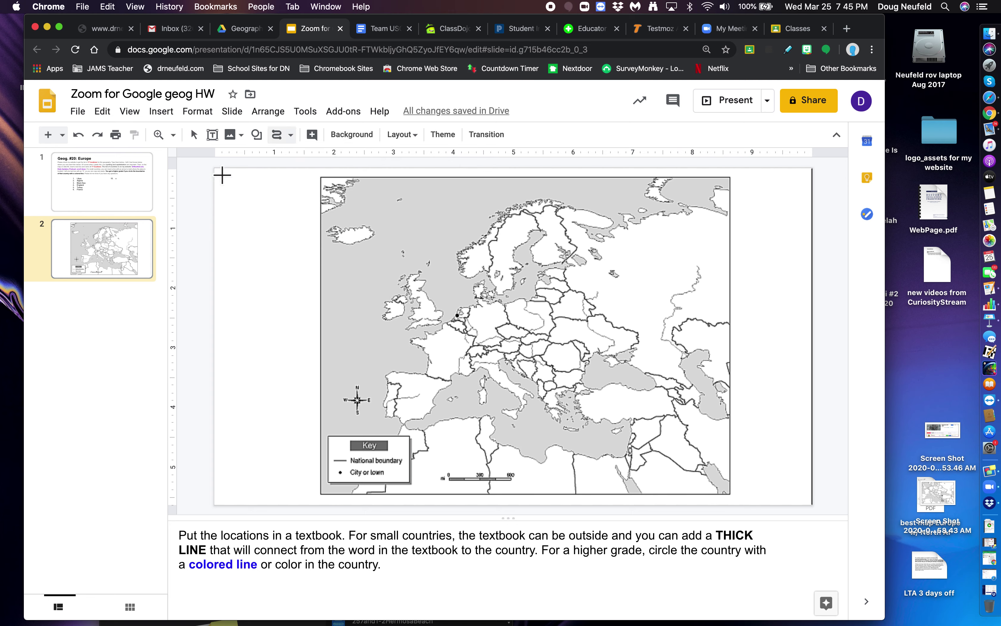
pyautogui.click(107, 187)
pyautogui.click(132, 264)
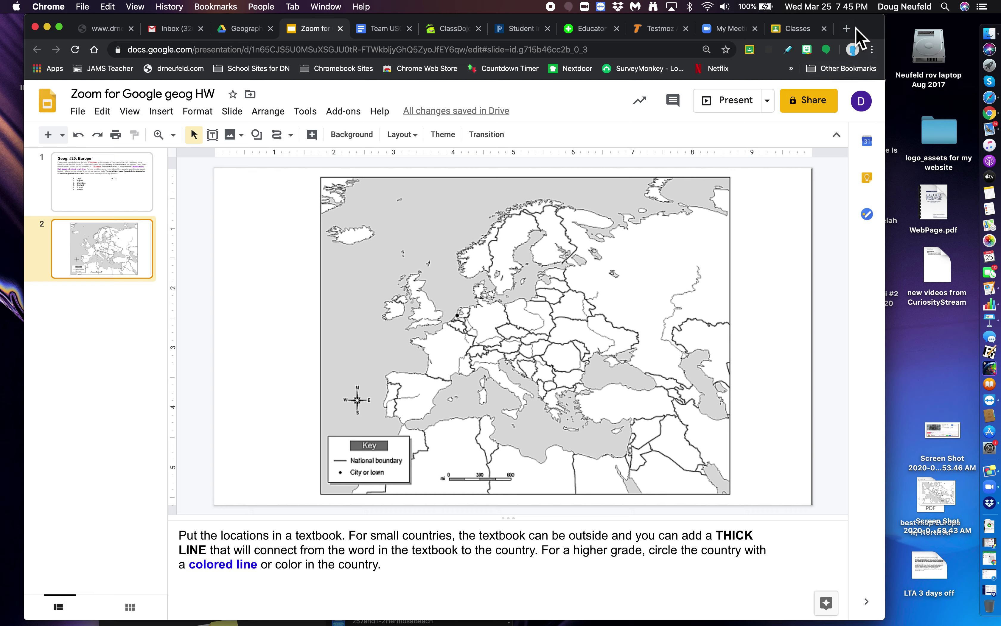
# Step: Open Google Maps in a new browser tab
pyautogui.click(847, 29)
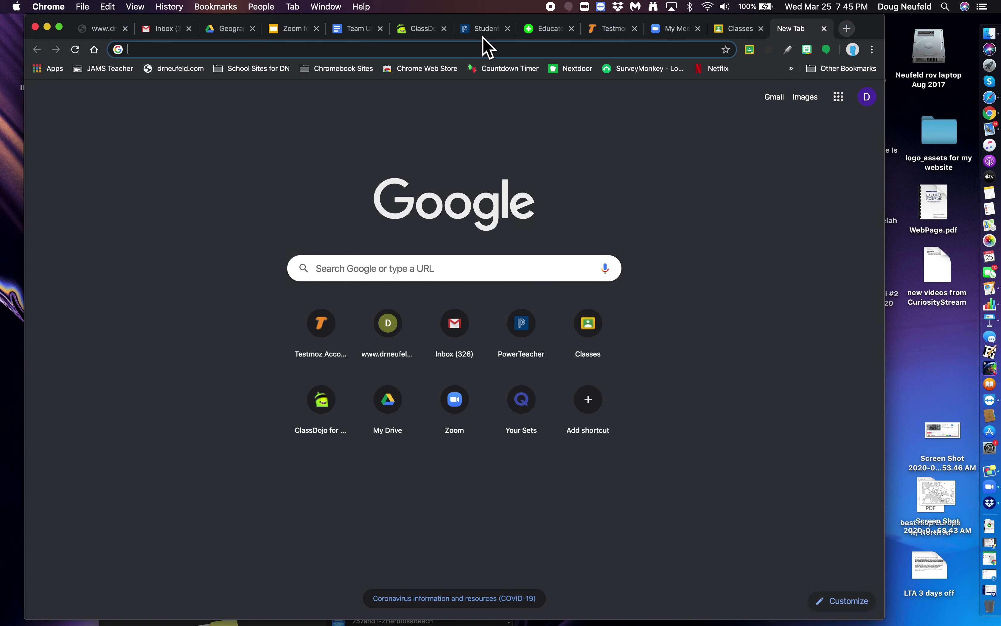
pyautogui.write('maps.google.com')
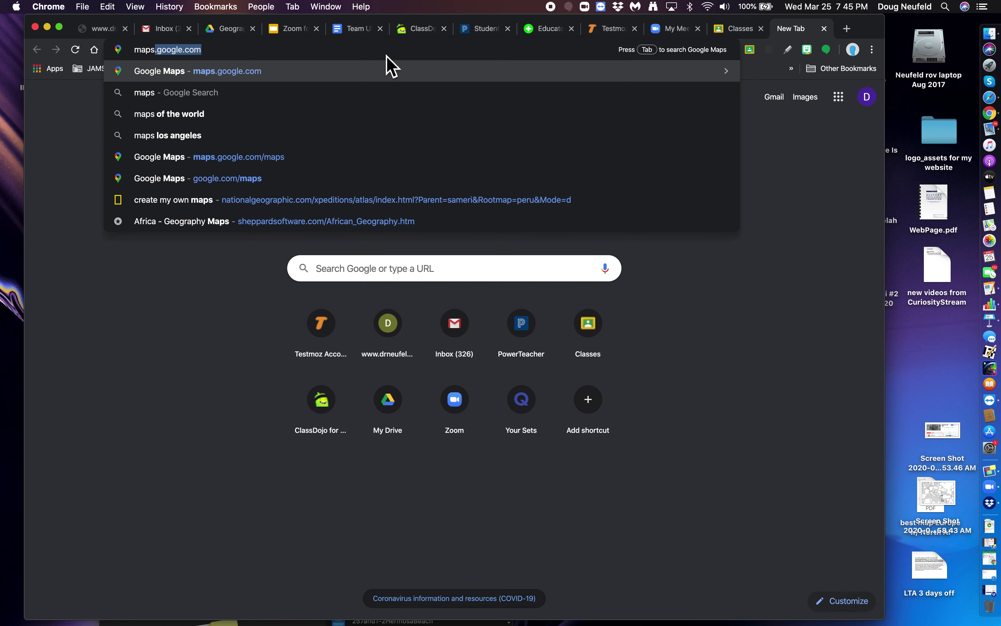
pyautogui.press('Return')
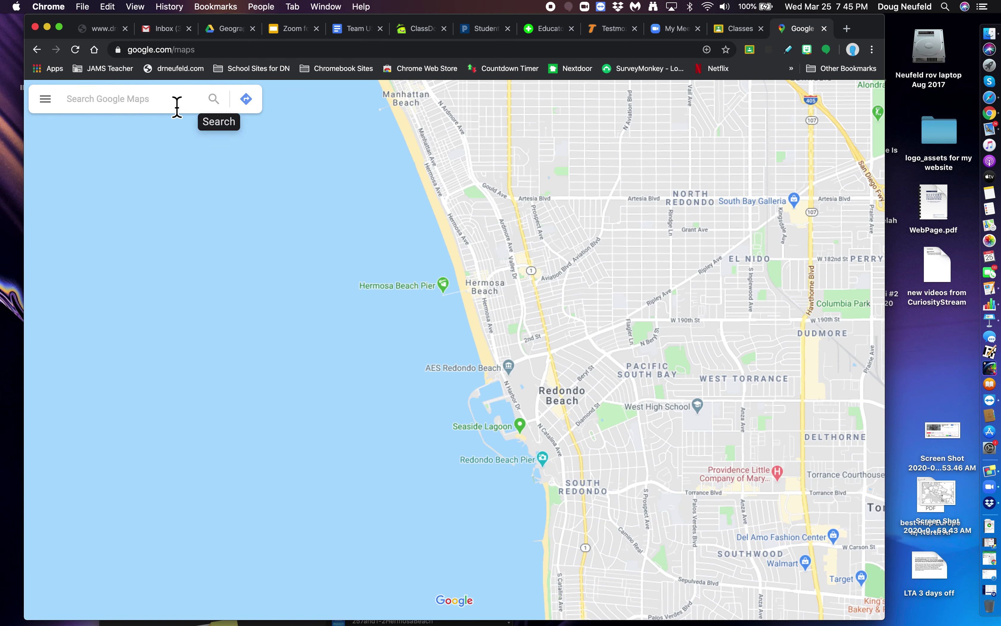
# Step: Search Google Maps for Libya
pyautogui.click(146, 102)
pyautogui.write('lib')
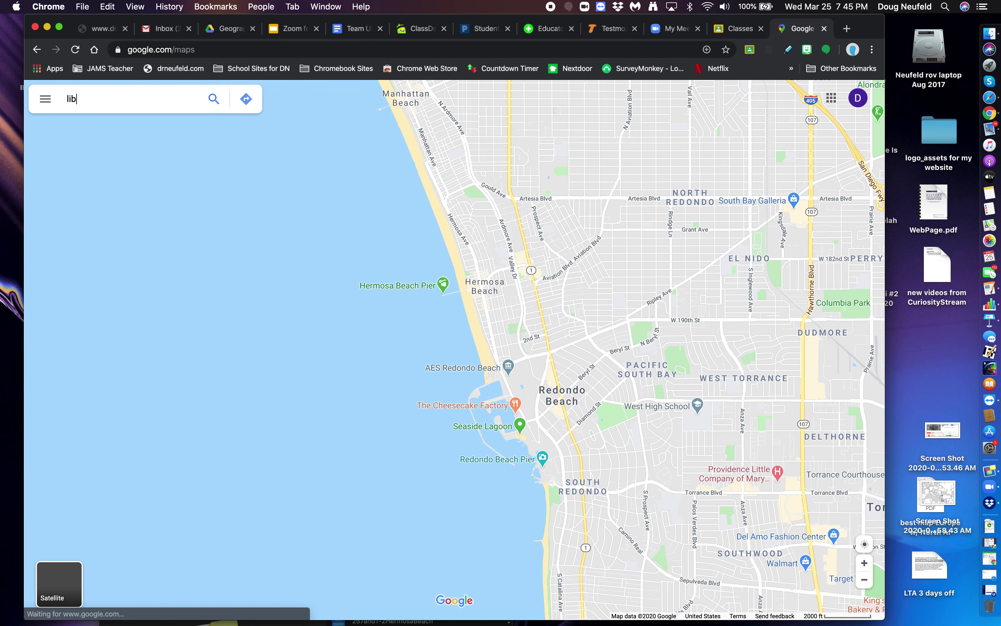
pyautogui.write('ra')
pyautogui.press('BackSpace')
pyautogui.press('BackSpace')
pyautogui.press('BackSpace')
pyautogui.press('BackSpace')
pyautogui.press('BackSpace')
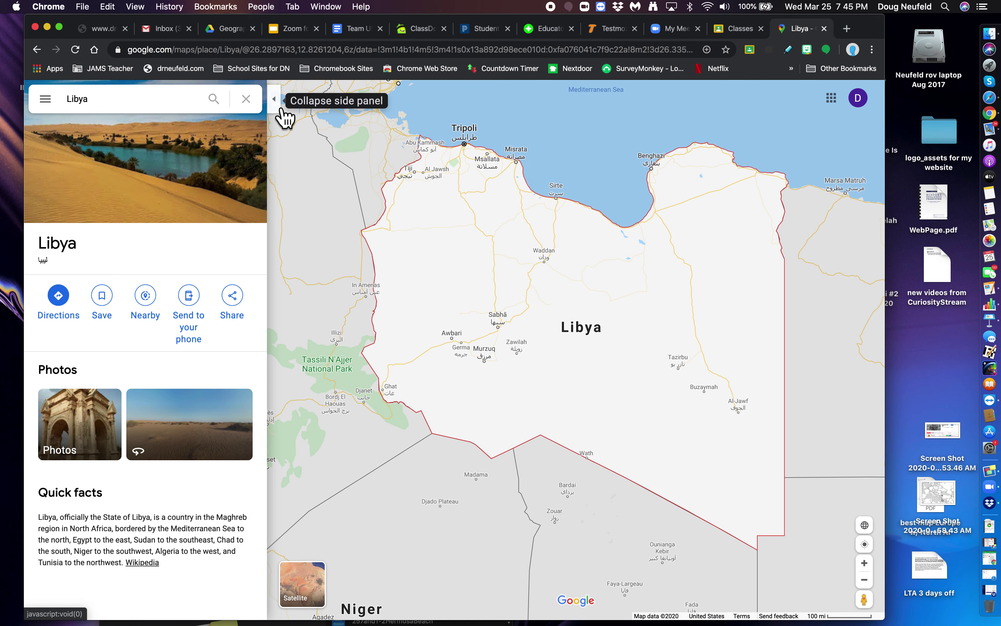
# Step: Hide the side panel and zoom out twice to see Libya beside Europe, then return
pyautogui.click(274, 100)
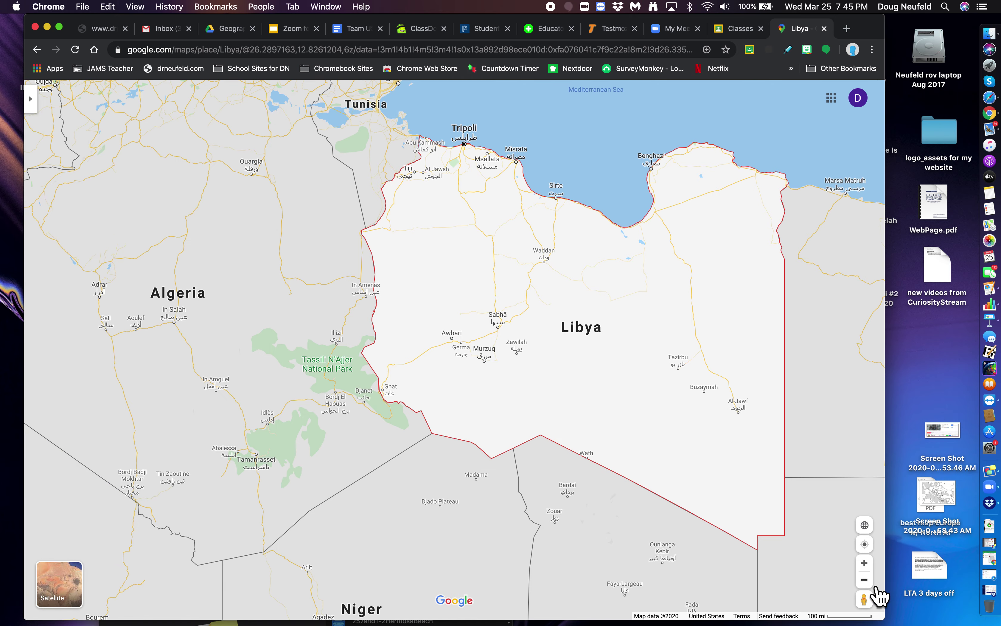
pyautogui.click(869, 582)
pyautogui.click(869, 582)
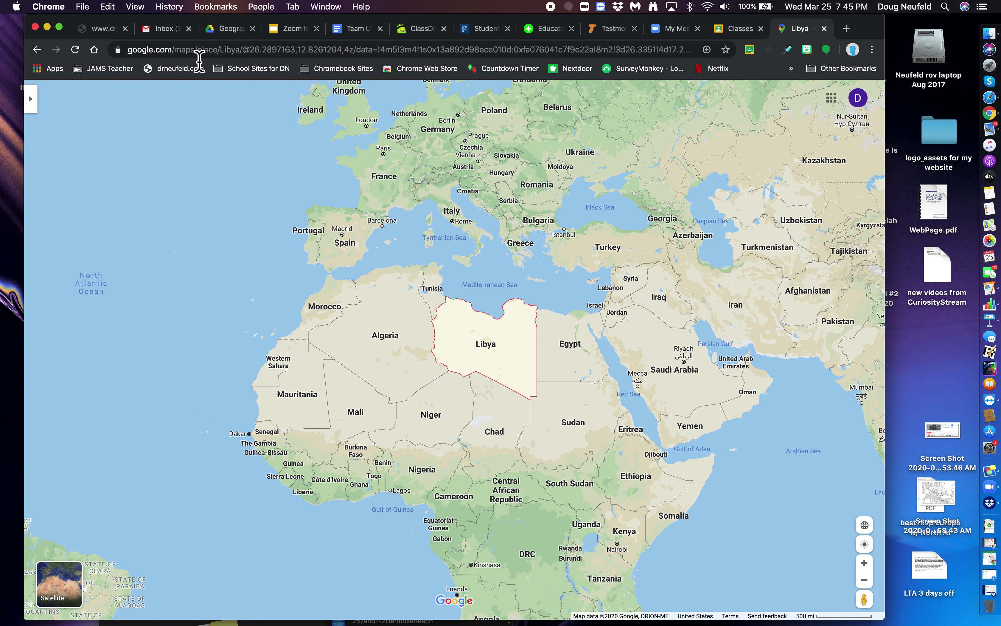
pyautogui.click(295, 30)
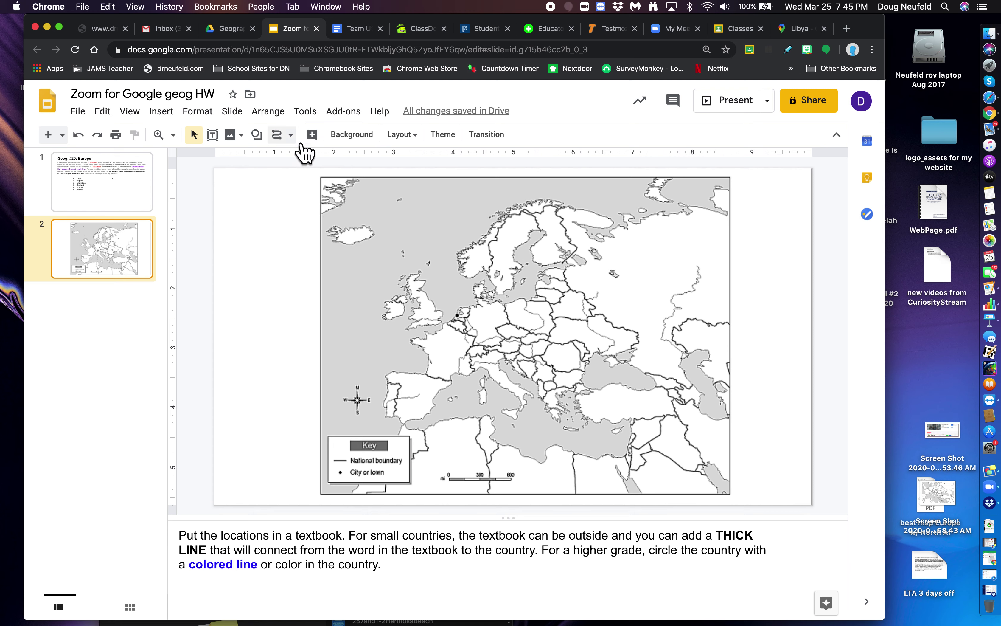
# Step: Try a Curve line along Libya's coast, then delete the unwanted curve
pyautogui.click(291, 134)
pyautogui.click(324, 244)
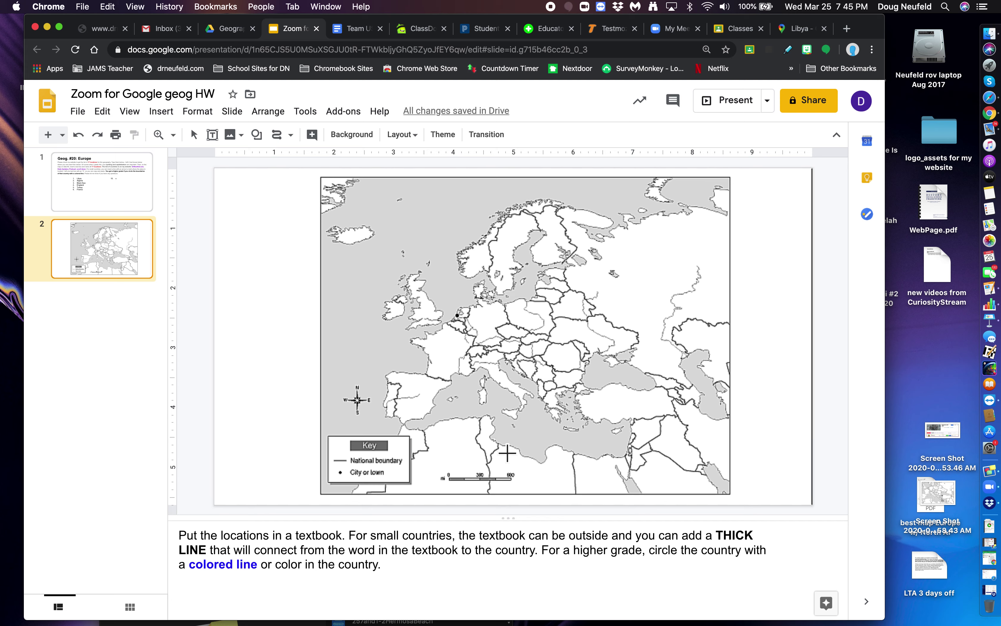
pyautogui.click(522, 453)
pyautogui.moveTo(540, 468); pyautogui.dragTo(542, 461)
pyautogui.press('Delete')
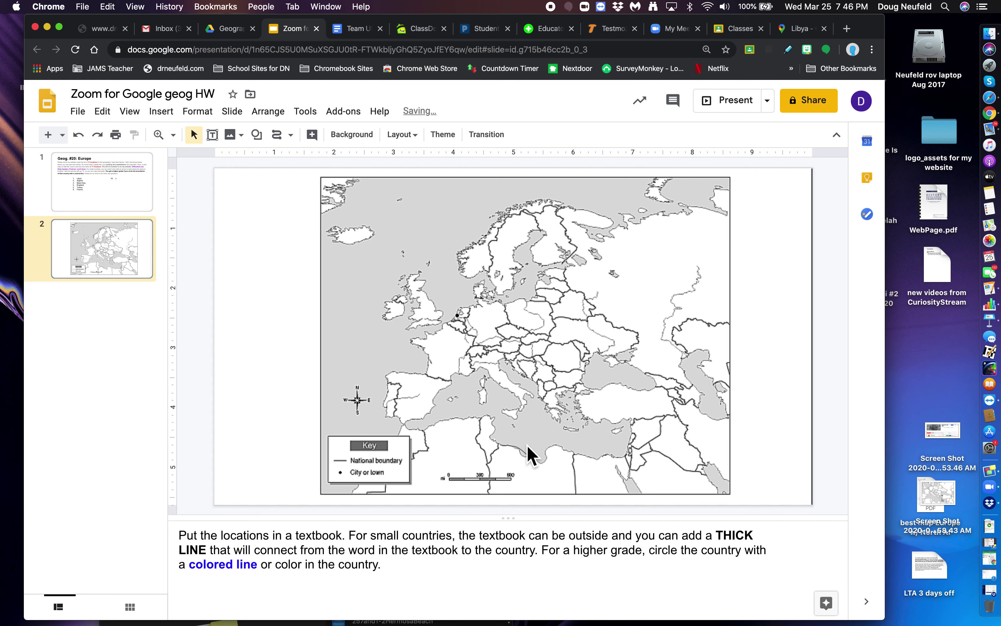
pyautogui.press('super+z')
pyautogui.press('Delete')
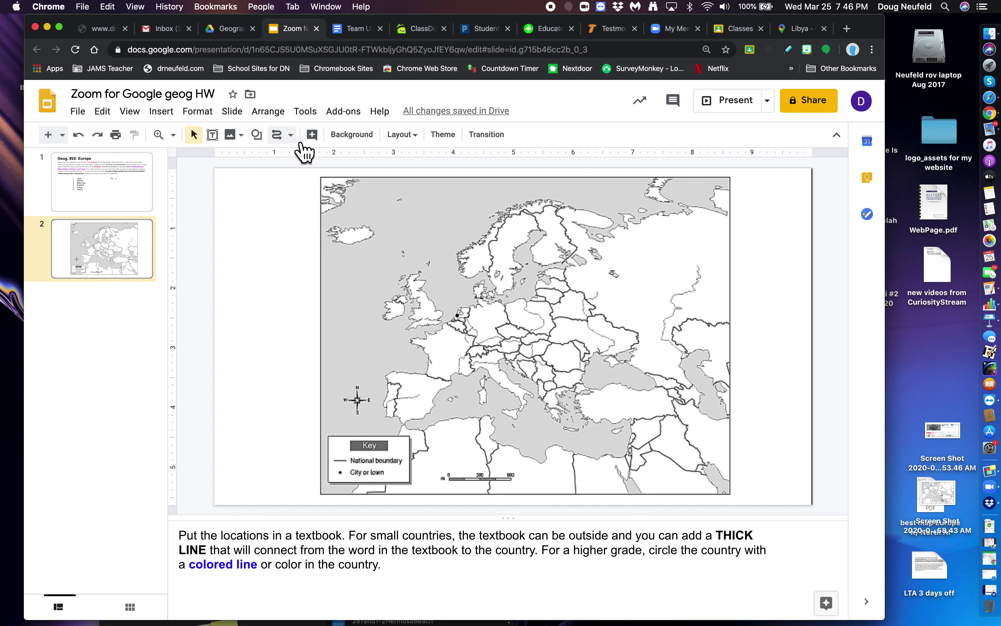
# Step: Draw a closed curved shape around Libya at the bottom of the map
pyautogui.click(291, 135)
pyautogui.click(312, 250)
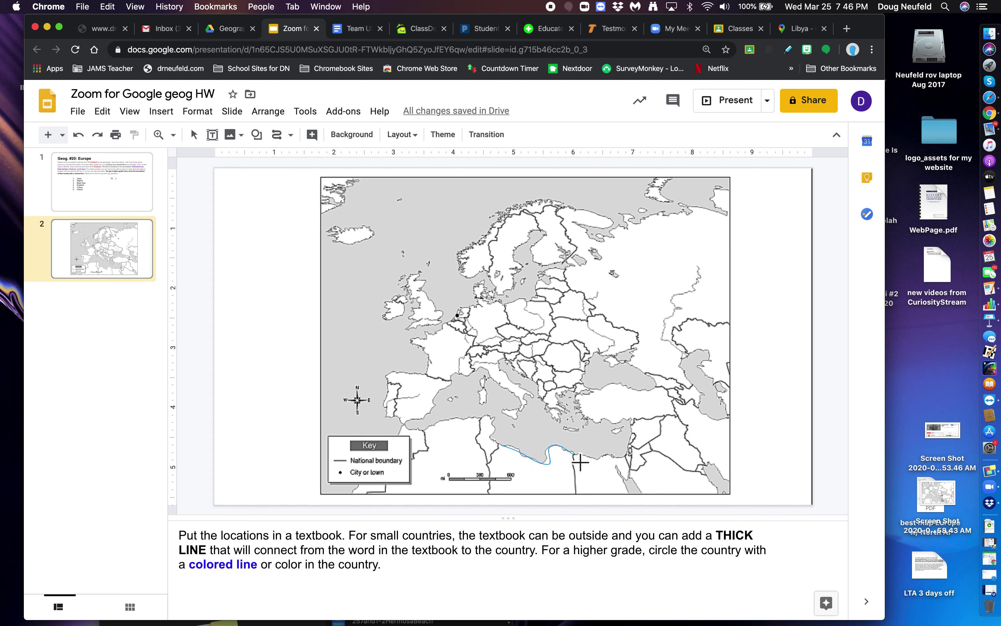
pyautogui.click(577, 493)
pyautogui.click(485, 493)
pyautogui.click(507, 453)
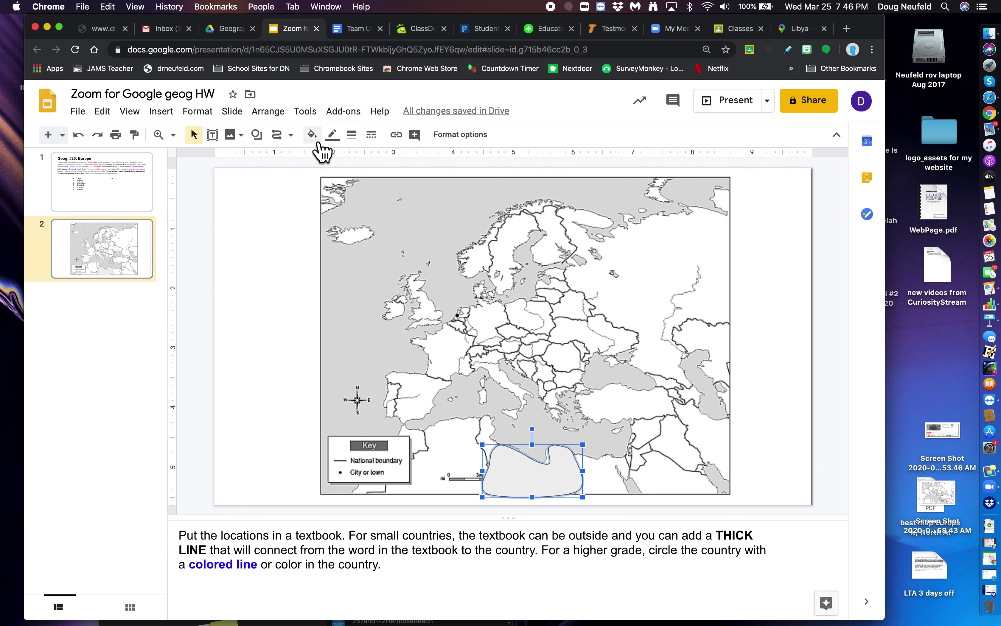
# Step: Fill the Libya shape with cyan
pyautogui.click(312, 134)
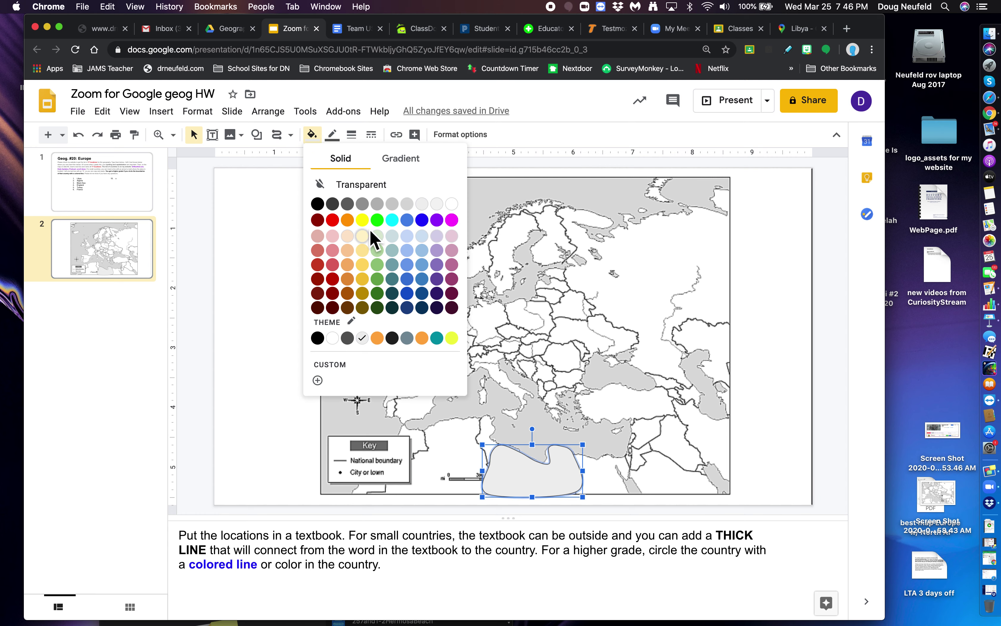
pyautogui.click(396, 224)
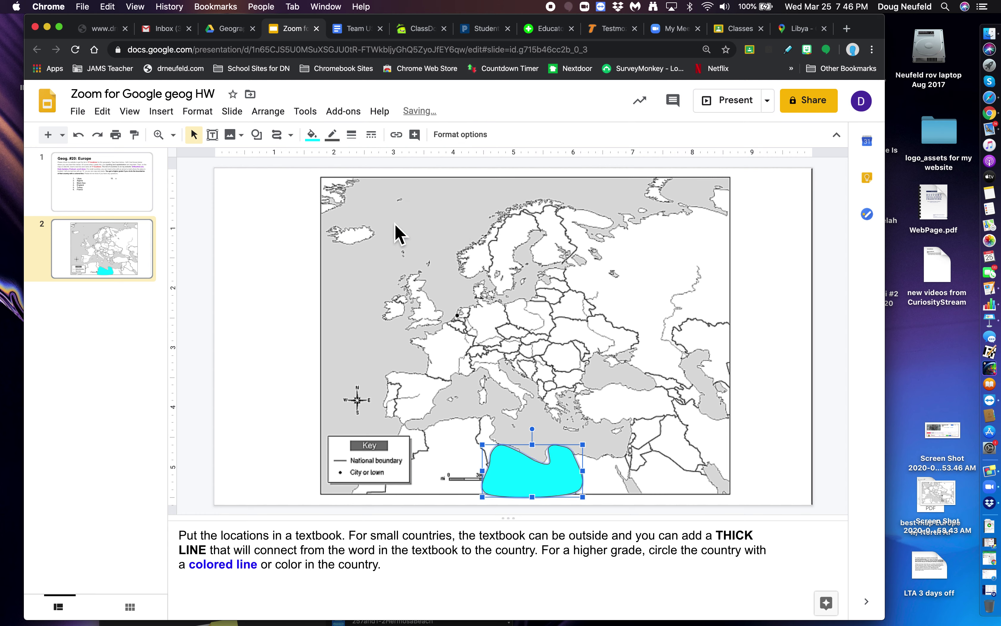
pyautogui.click(396, 512)
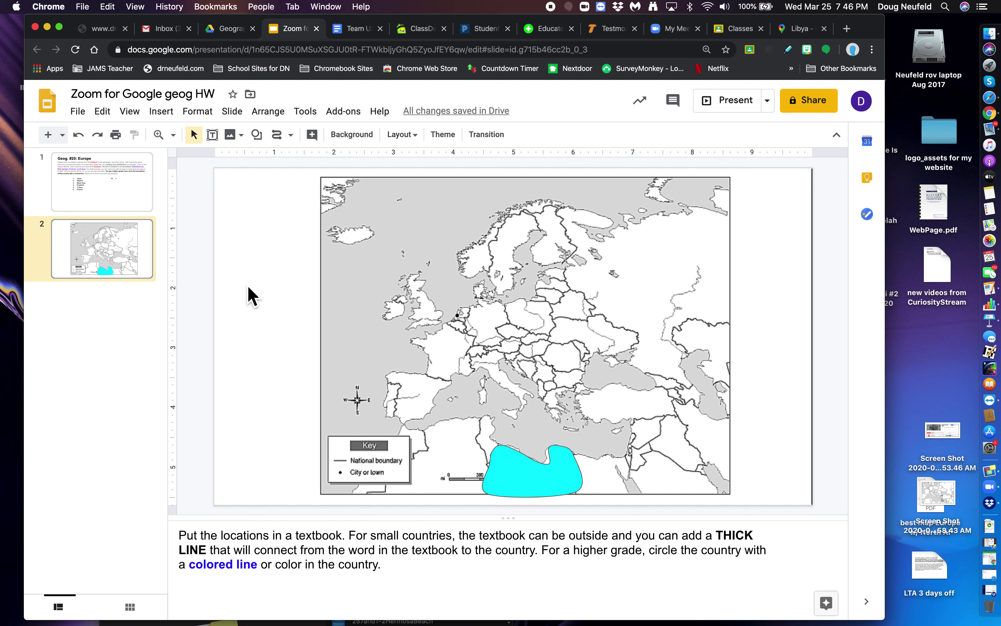
pyautogui.click(219, 140)
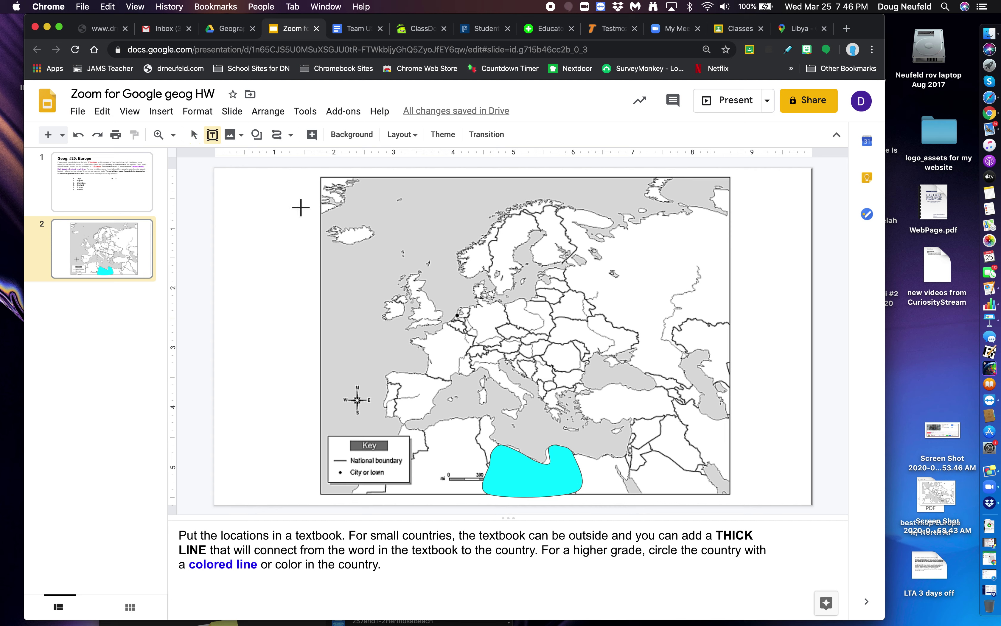
# Step: Add a text box reading 'Libya' and make the text bold
pyautogui.moveTo(277, 231); pyautogui.dragTo(362, 233)
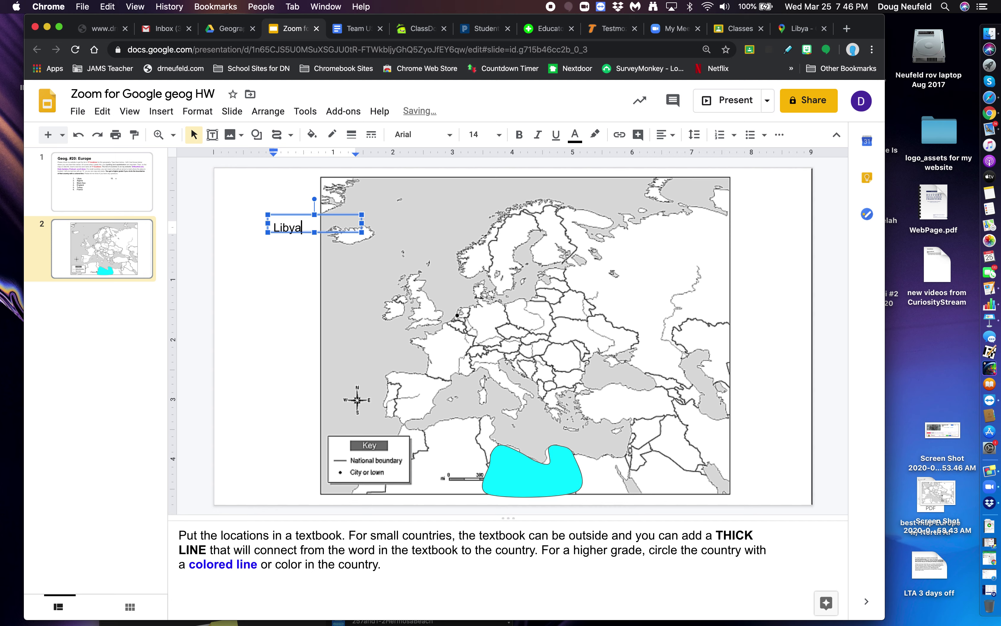
pyautogui.click(298, 264)
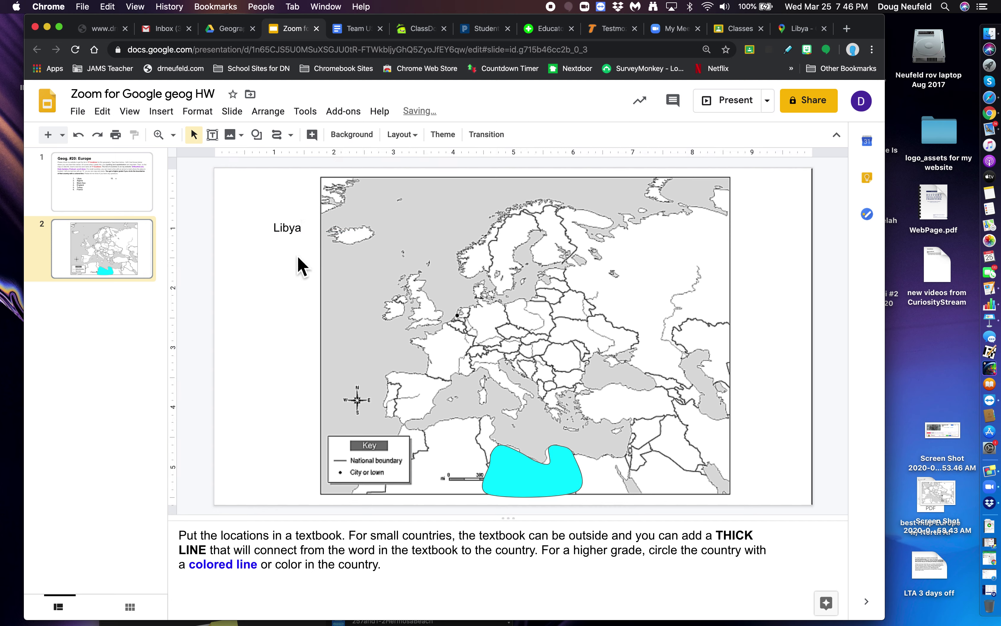
pyautogui.click(300, 227)
pyautogui.press('super+a')
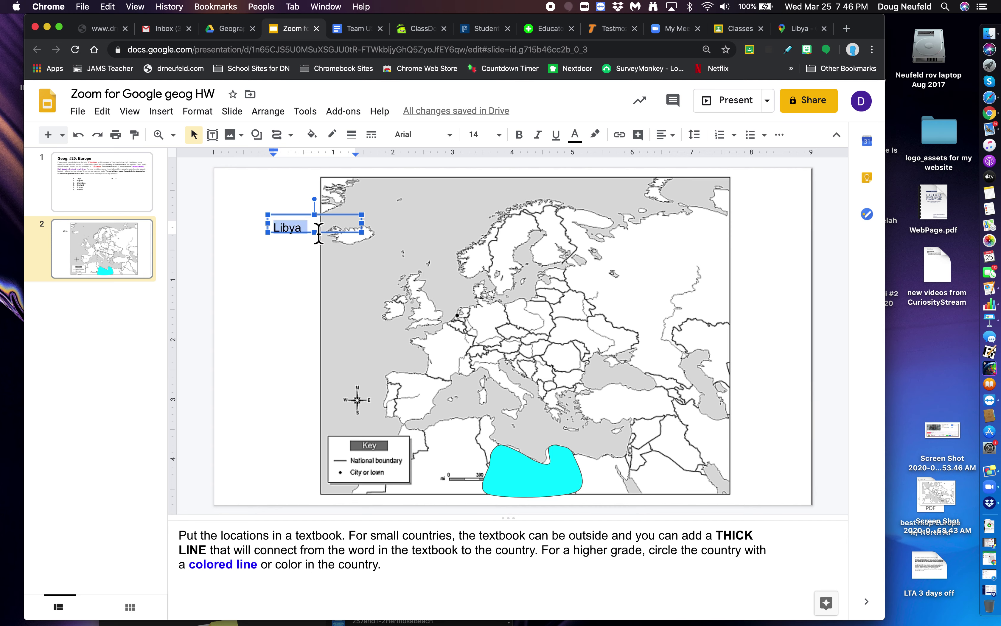
pyautogui.press('super+b')
pyautogui.click(306, 277)
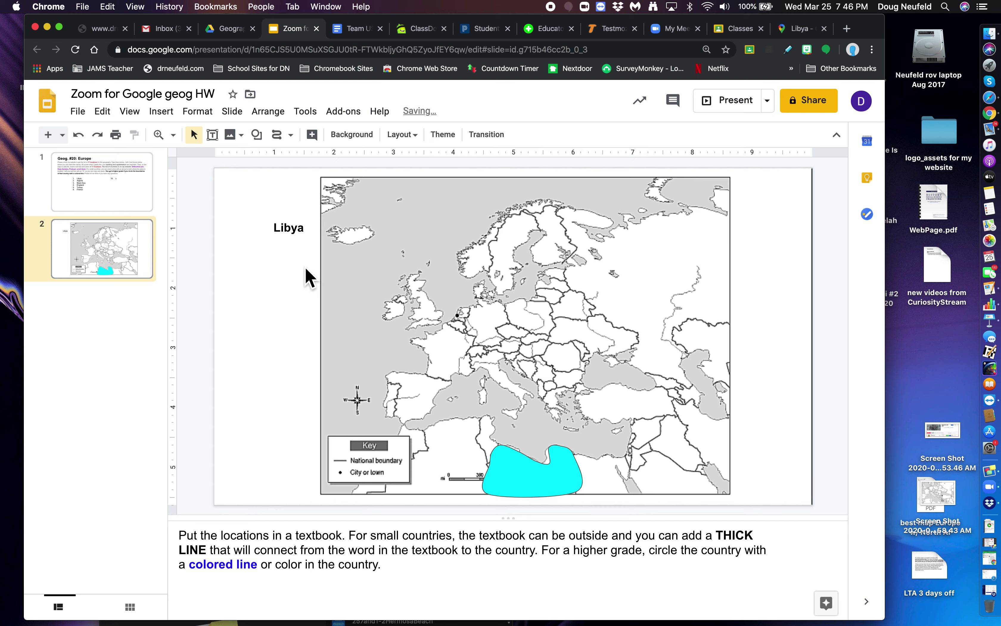
pyautogui.click(308, 230)
pyautogui.click(363, 241)
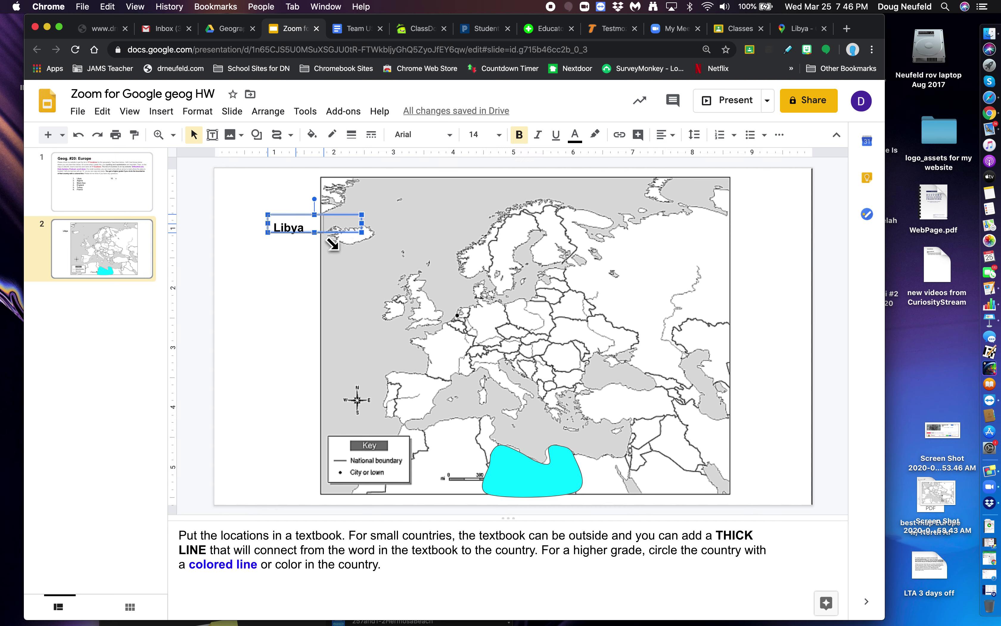
# Step: Shrink the Libya label and nudge it onto the cyan shape
pyautogui.moveTo(328, 246); pyautogui.dragTo(553, 491)
pyautogui.press('Down')
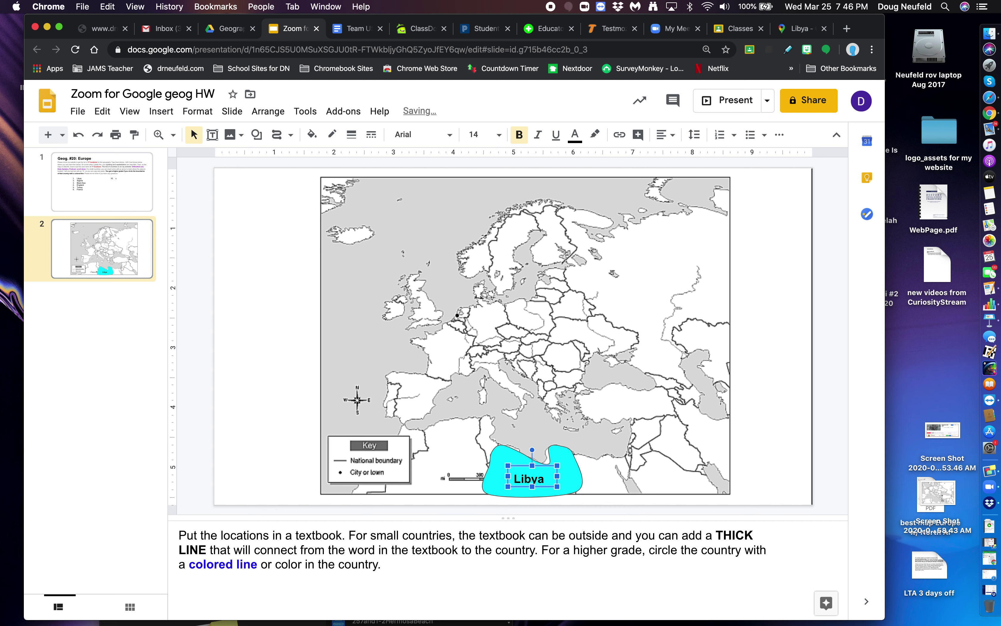
pyautogui.press('Right')
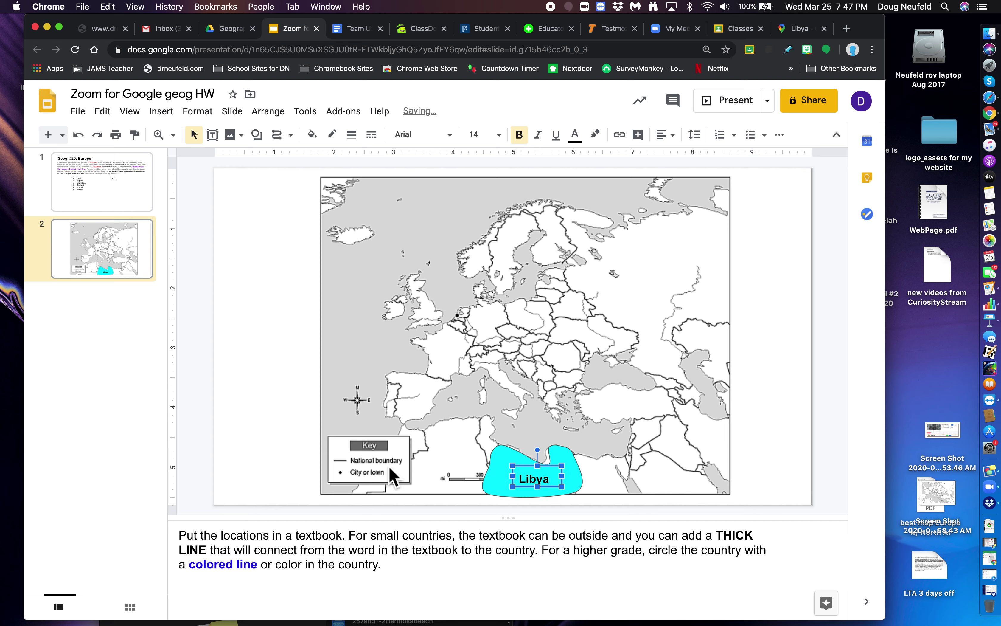
pyautogui.click(251, 454)
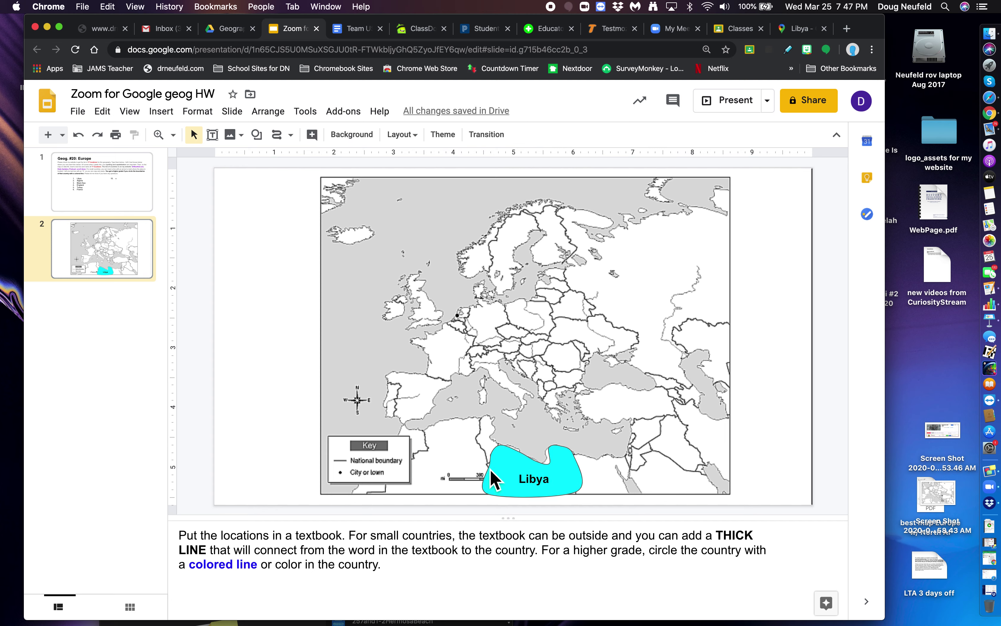
pyautogui.click(534, 483)
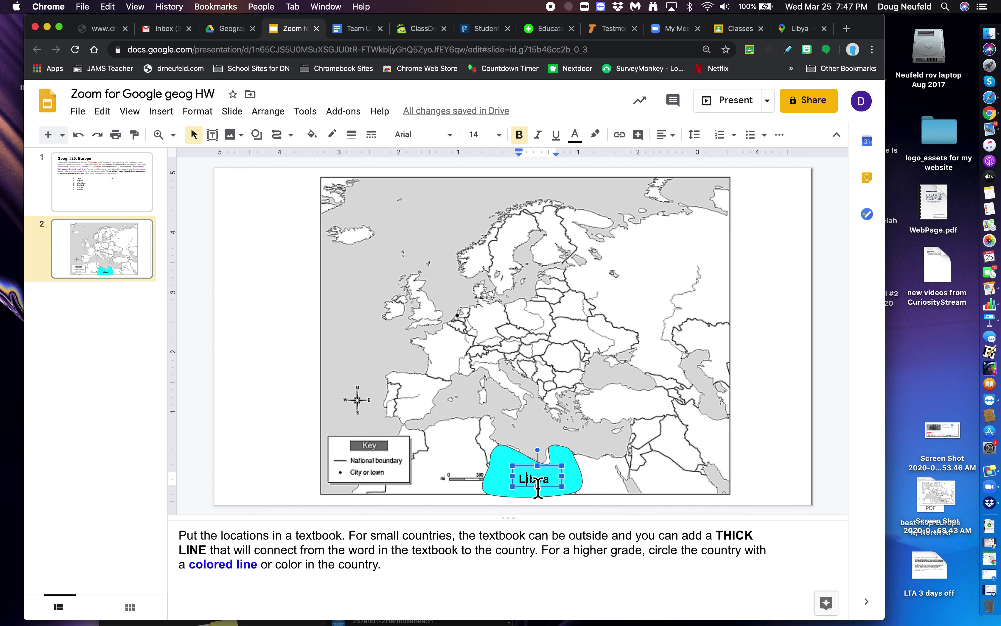
pyautogui.click(459, 481)
pyautogui.click(111, 207)
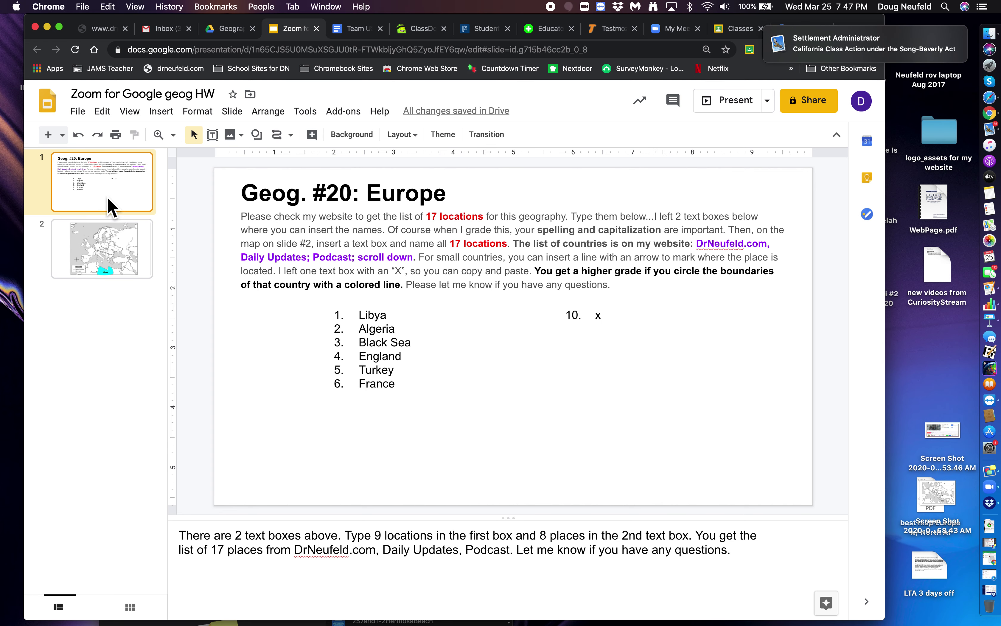
pyautogui.click(109, 250)
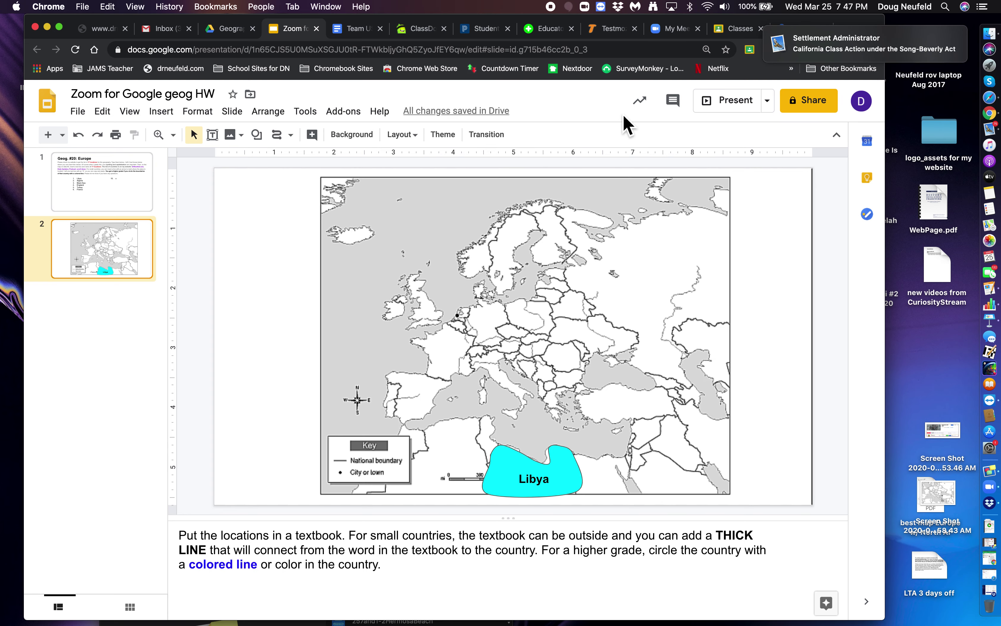
pyautogui.moveTo(824, 63)
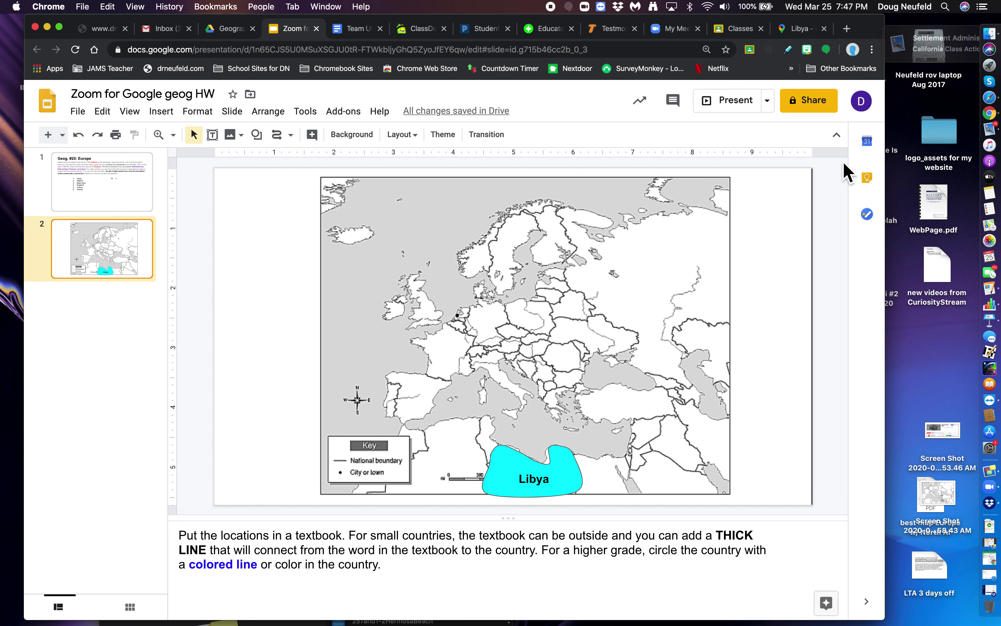
# Step: In the Libya map tab, hide the side panel so the map fills the window, then return
pyautogui.click(812, 31)
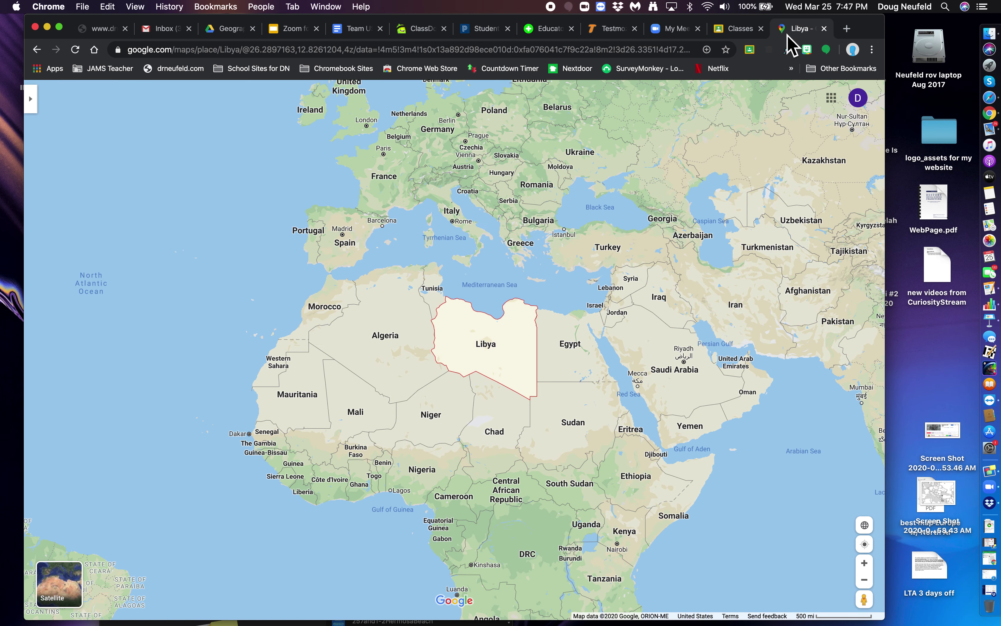
pyautogui.click(36, 107)
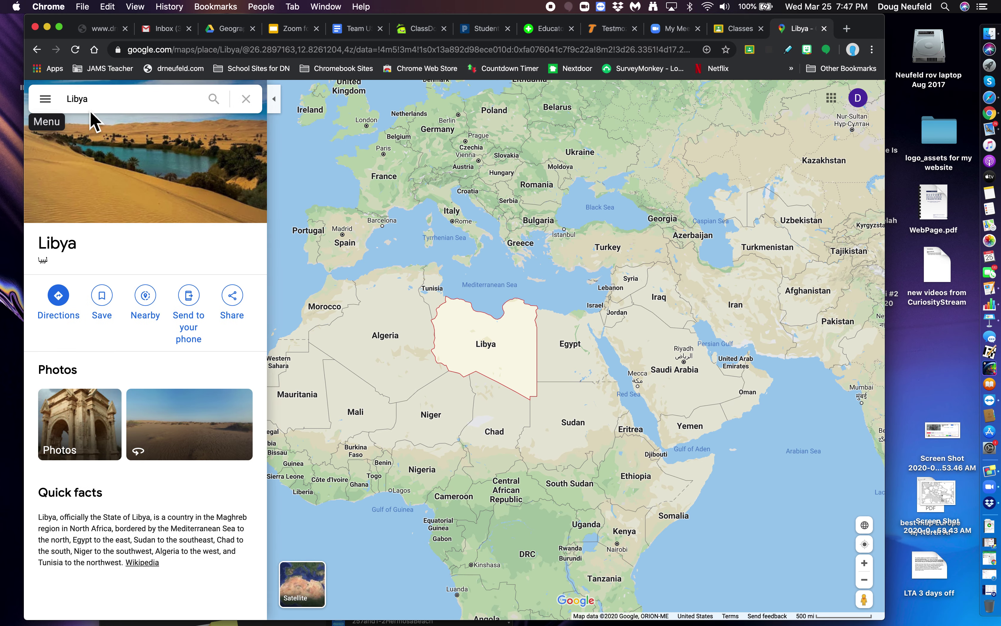
pyautogui.click(110, 106)
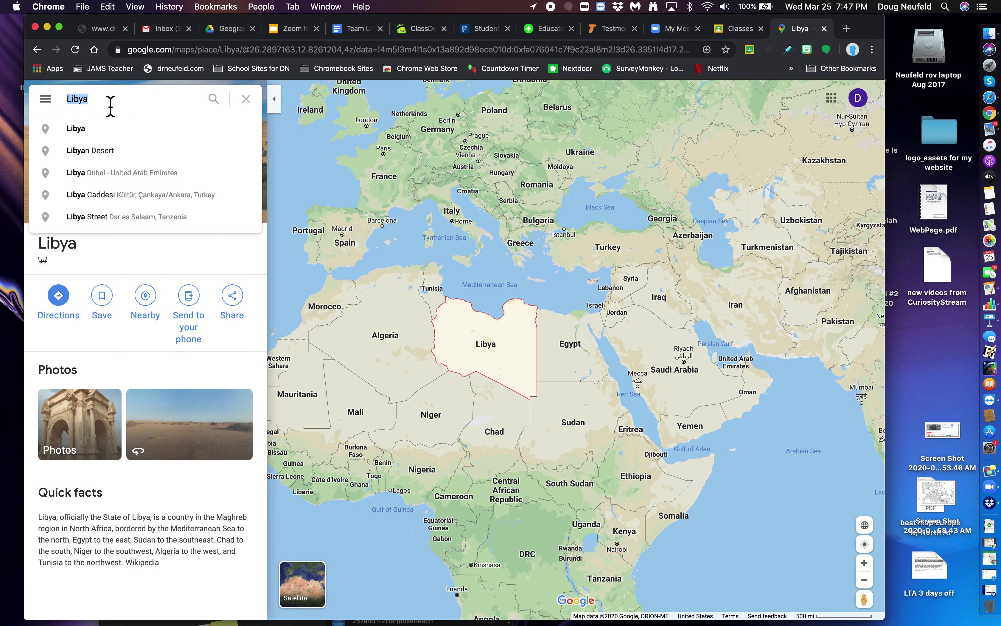
pyautogui.click(275, 99)
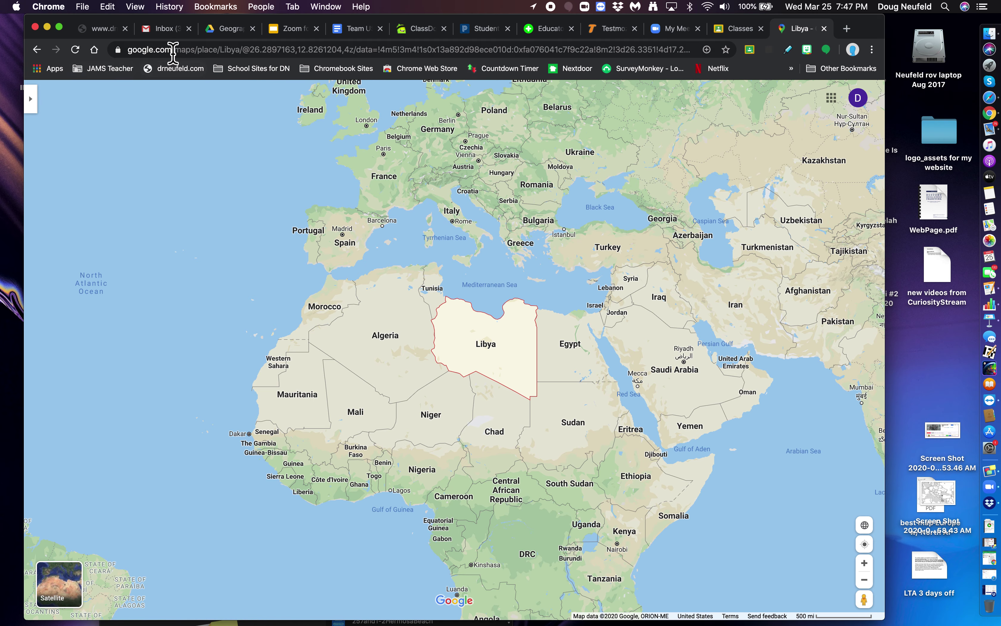
pyautogui.click(293, 29)
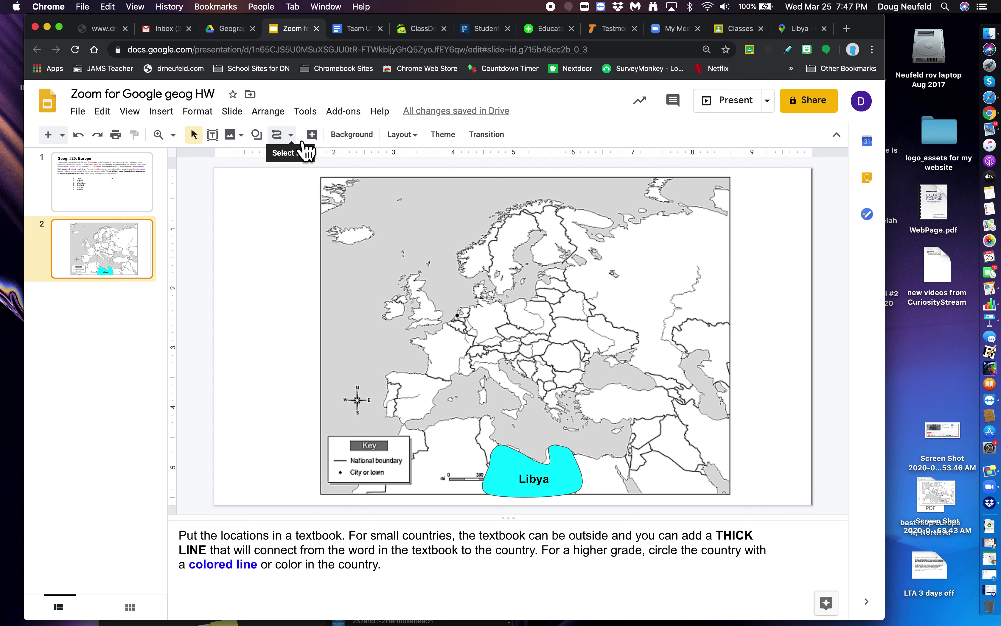
# Step: With the Scribble tool, trace a freehand outline around Algeria west of Libya
pyautogui.click(290, 134)
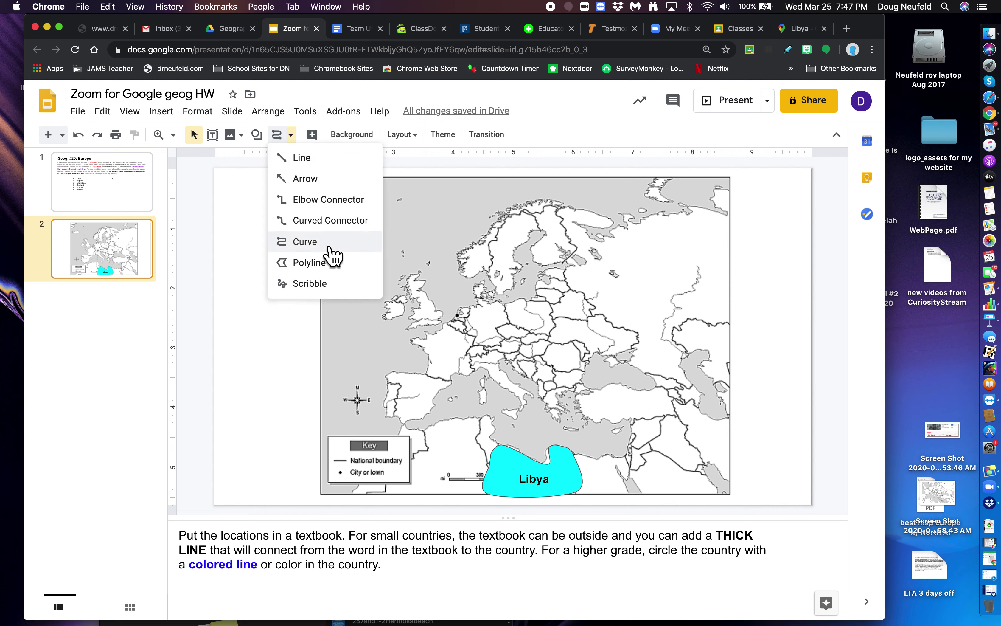
pyautogui.click(314, 284)
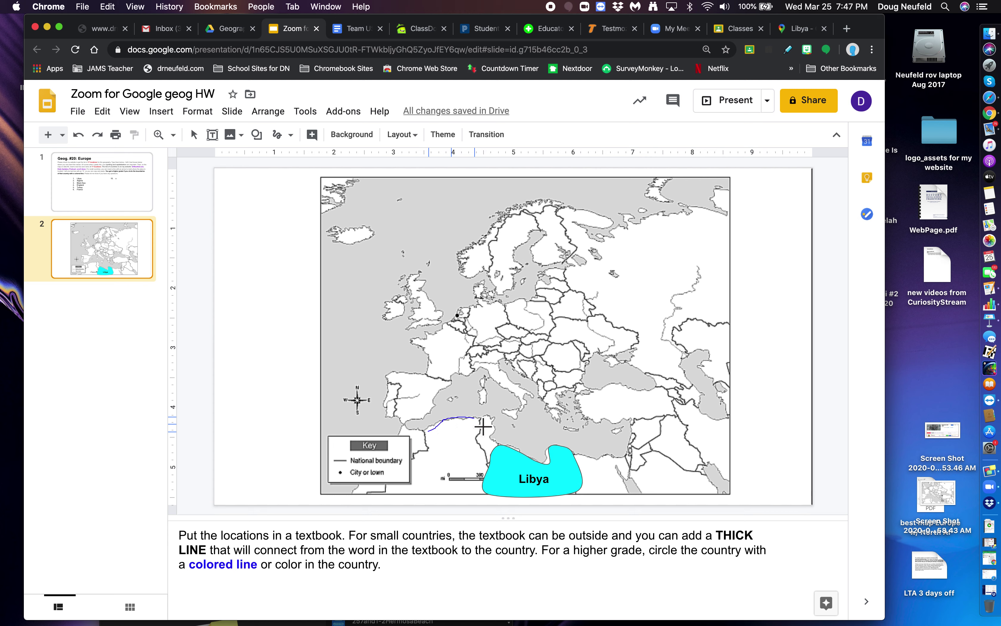
pyautogui.moveTo(485, 443)
pyautogui.mouseDown()
pyautogui.moveTo(487, 498)
pyautogui.moveTo(453, 503)
pyautogui.mouseUp()
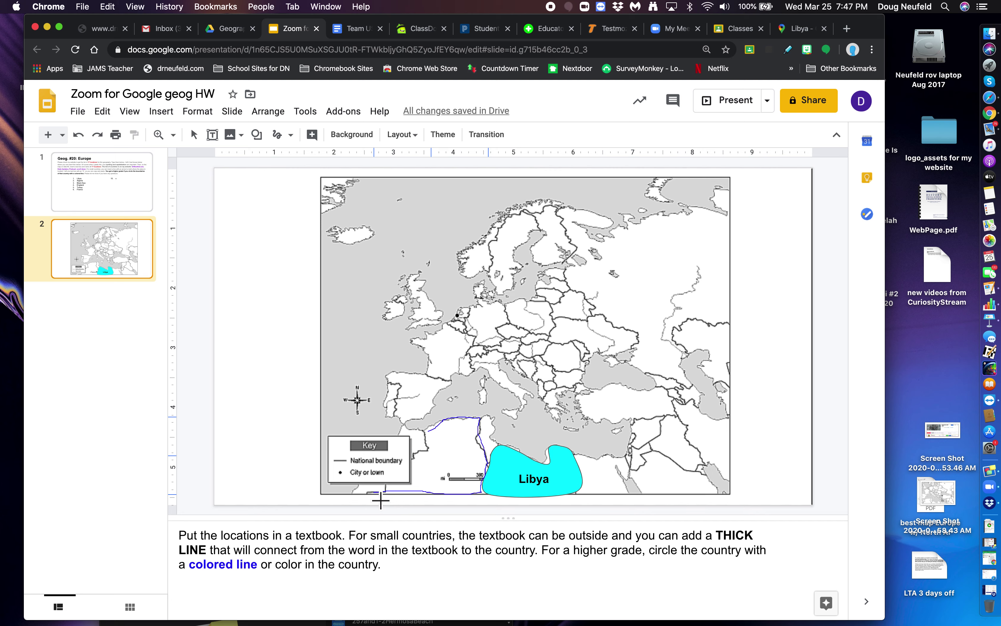
pyautogui.moveTo(381, 500); pyautogui.dragTo(413, 465)
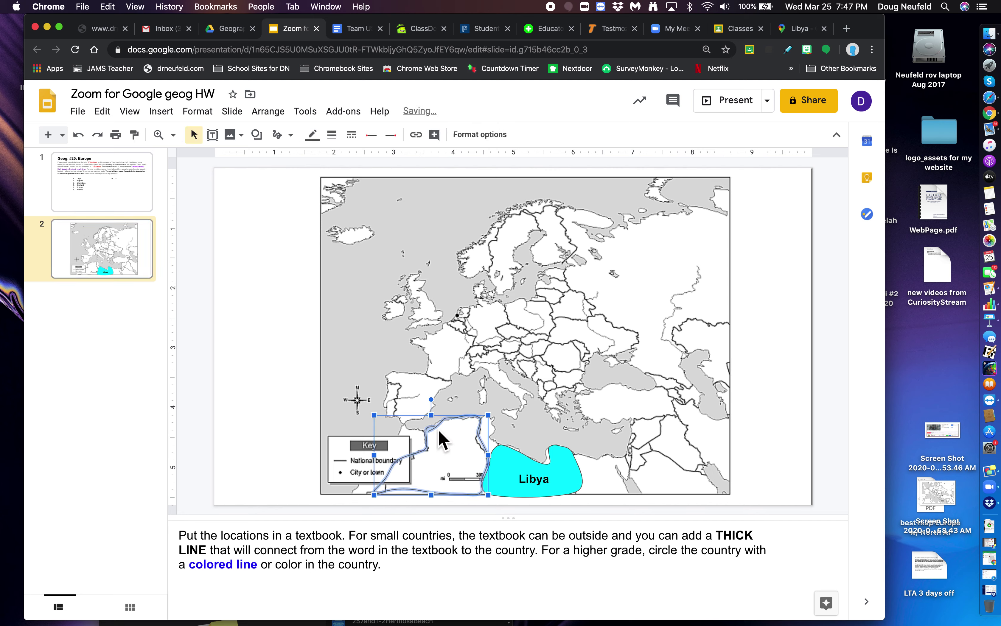
# Step: Give the Algeria outline a 4px red line
pyautogui.click(252, 425)
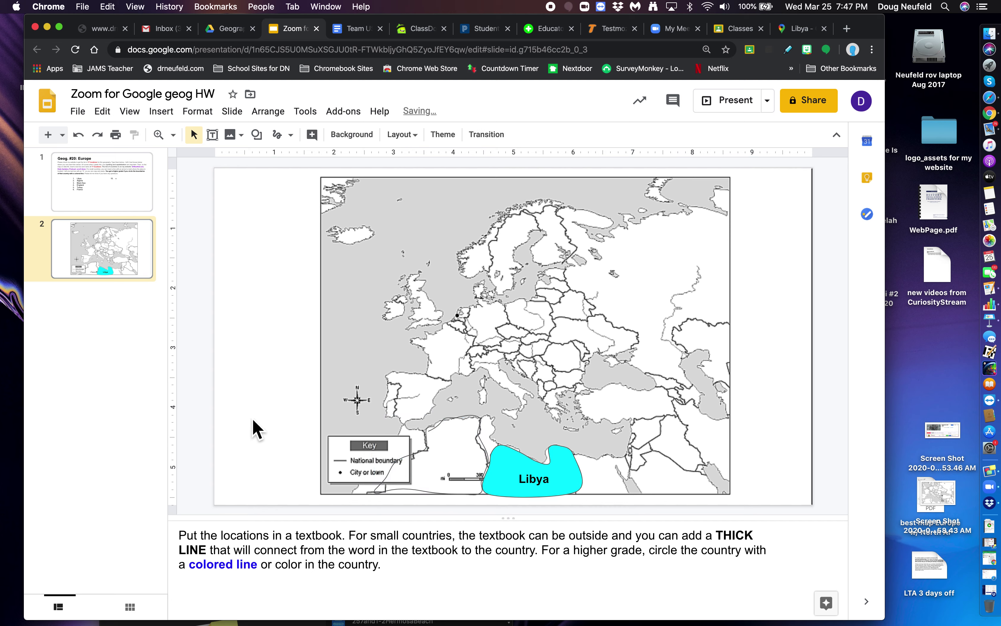
pyautogui.click(474, 420)
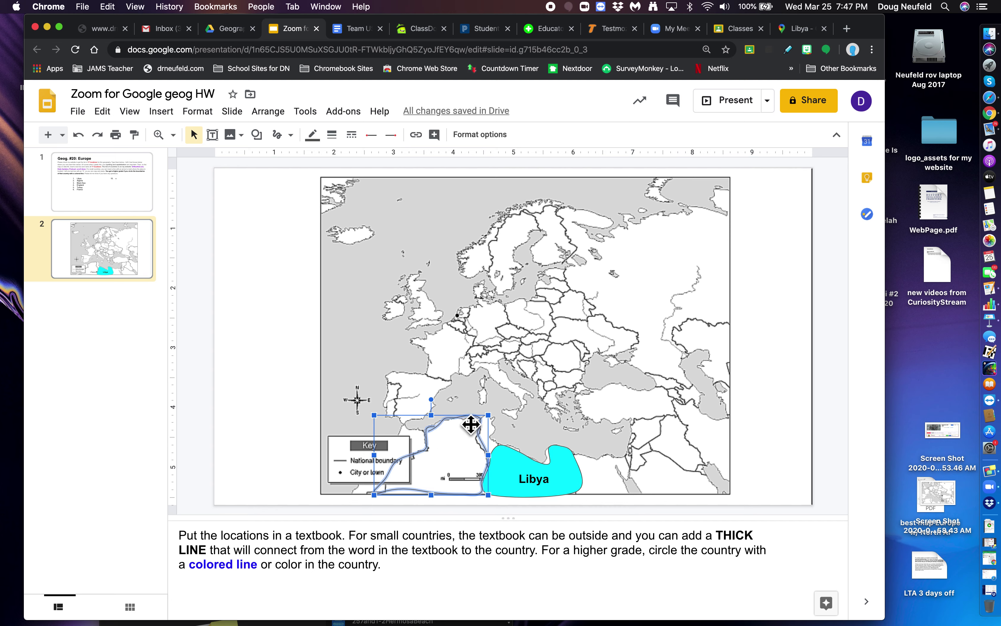
pyautogui.click(332, 135)
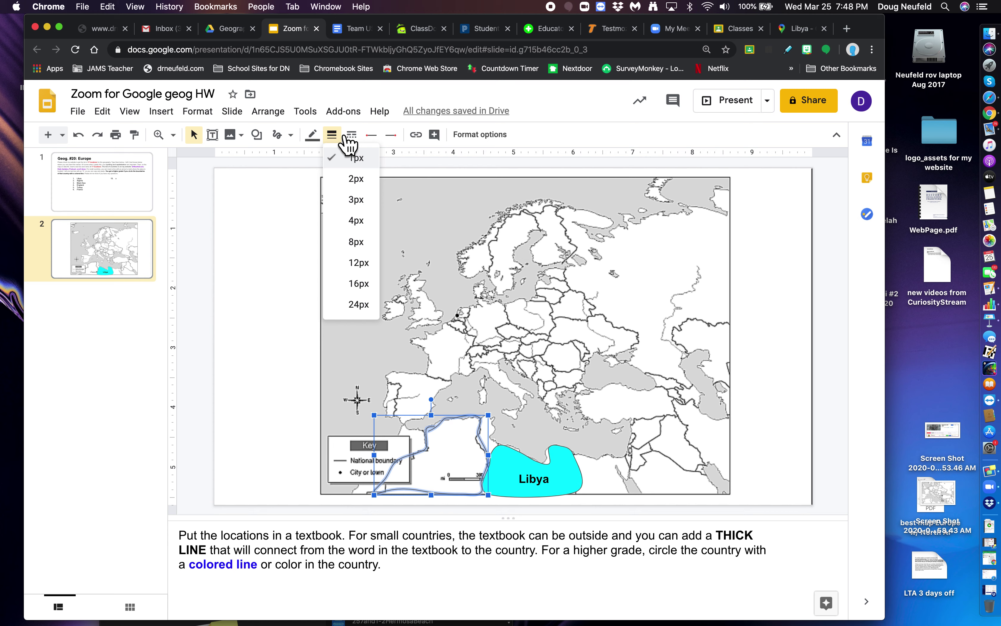
pyautogui.click(356, 220)
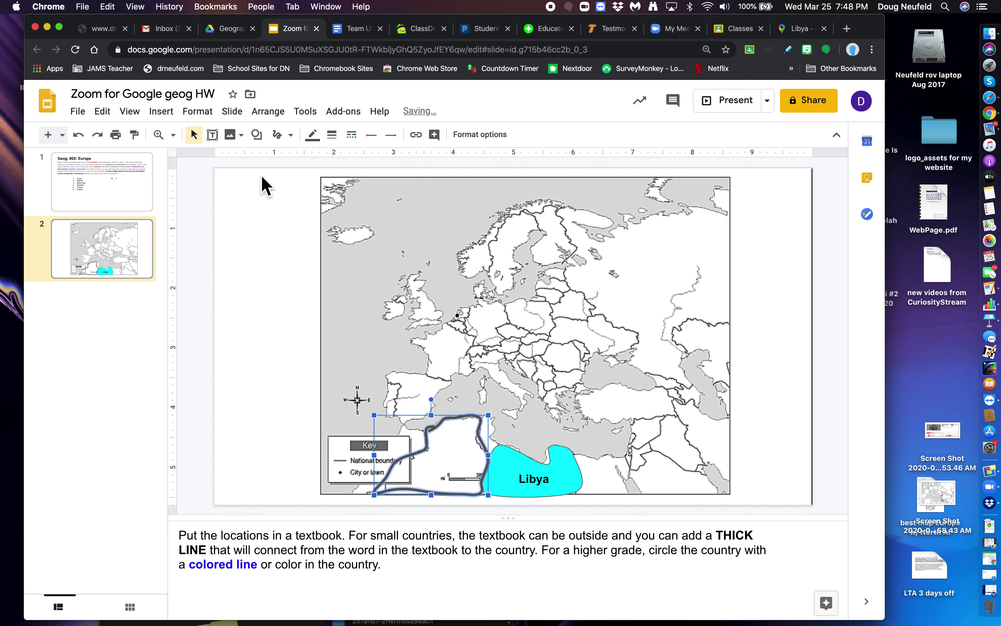
pyautogui.click(312, 135)
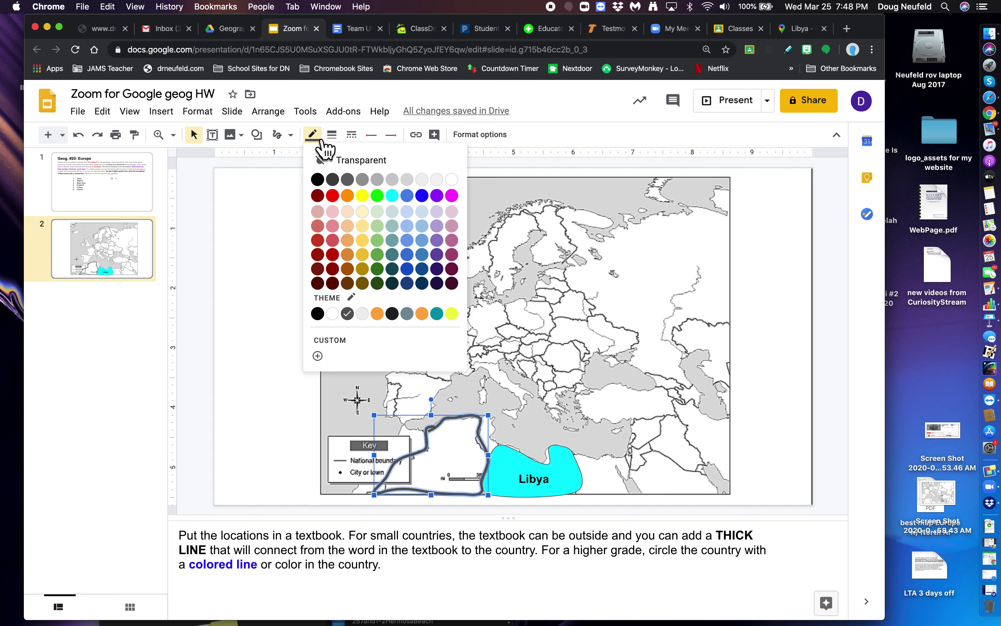
pyautogui.click(334, 196)
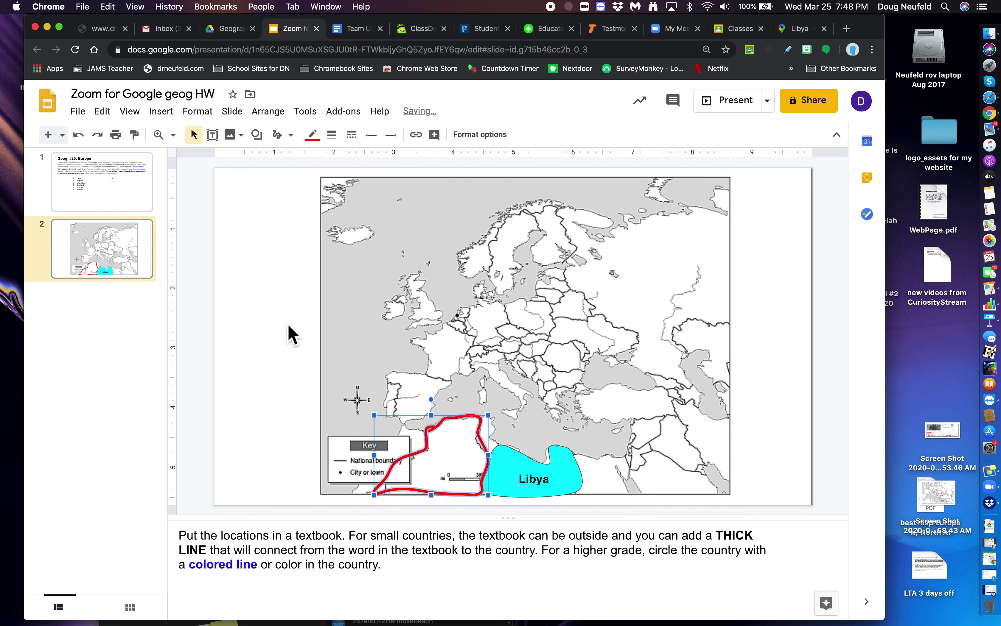
pyautogui.click(280, 356)
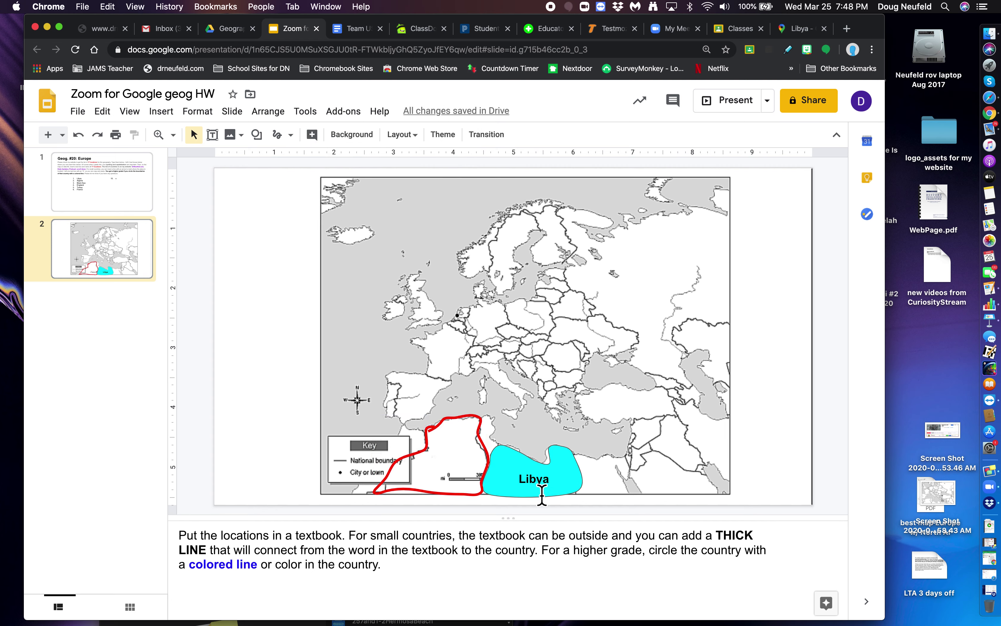
# Step: Thicken the Algeria outline to 12px and pull its left side inward
pyautogui.click(463, 426)
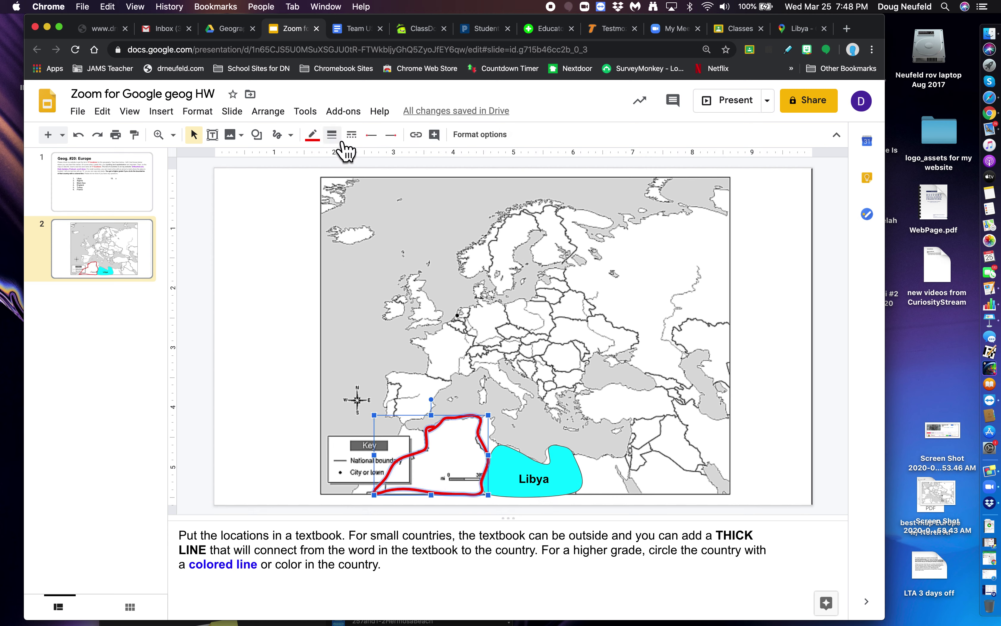
pyautogui.click(332, 135)
pyautogui.click(358, 262)
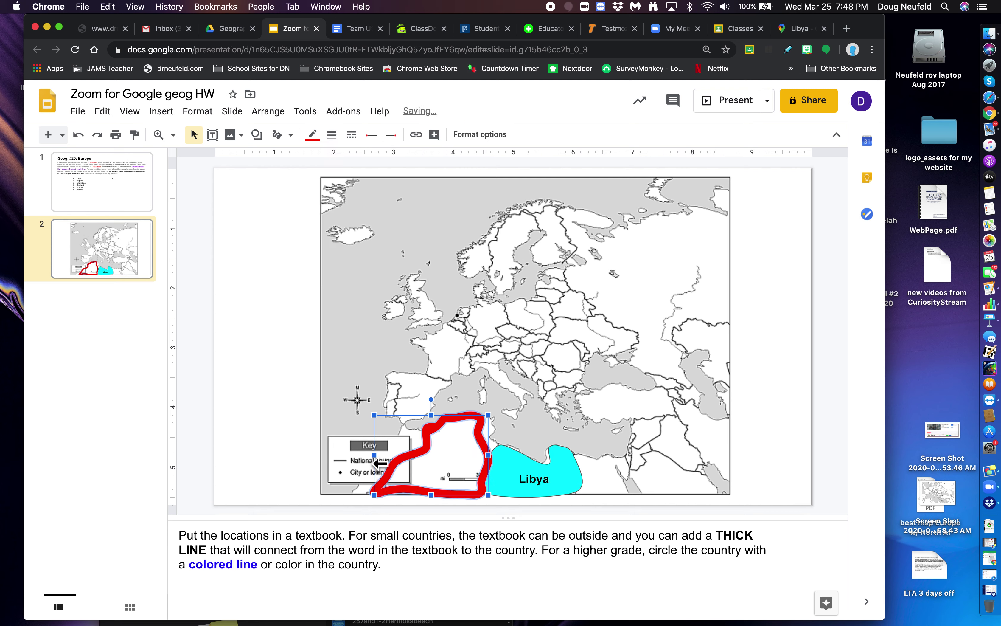
pyautogui.moveTo(374, 455); pyautogui.dragTo(393, 468)
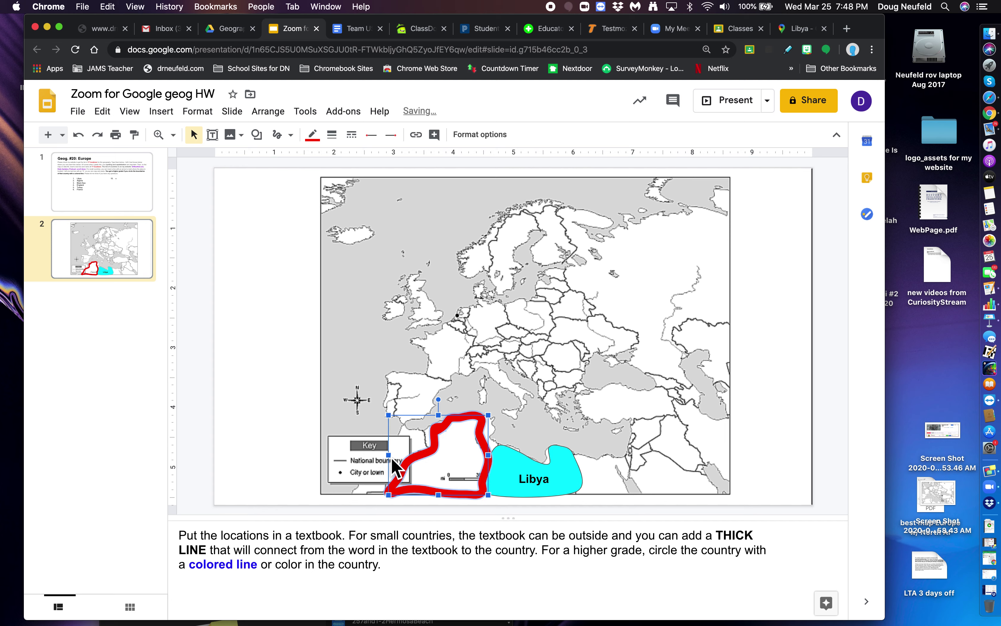
pyautogui.click(292, 450)
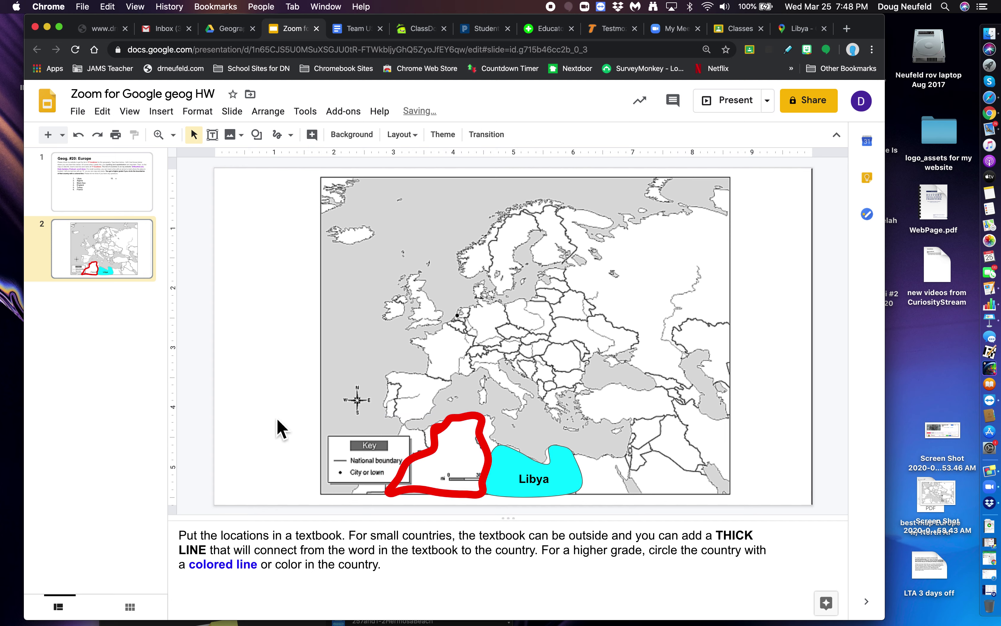
# Step: Add a bold 'Algeria' text box and resize it inside the red outline
pyautogui.click(212, 135)
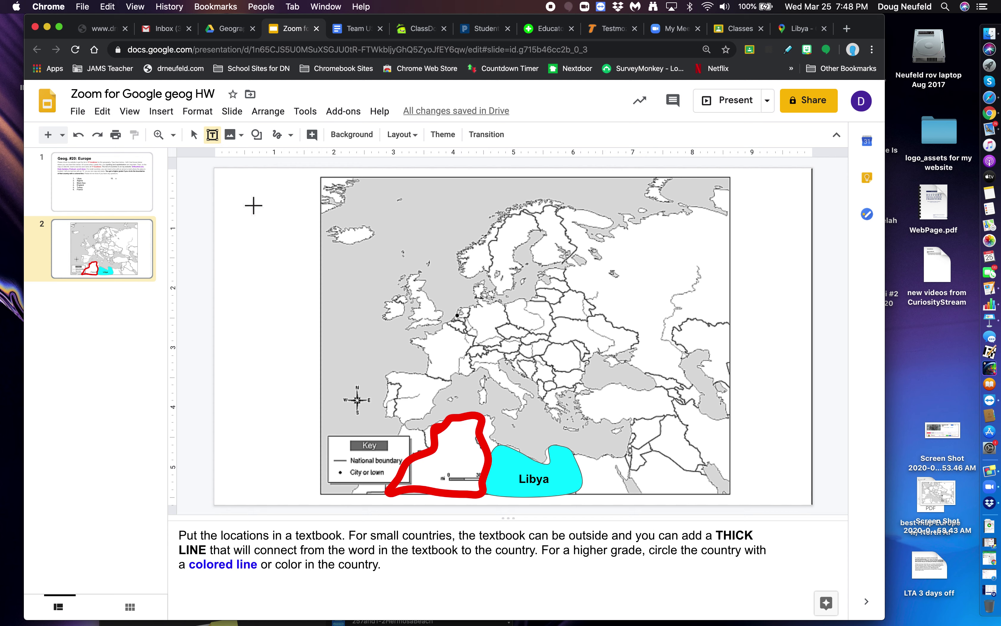
pyautogui.moveTo(246, 199); pyautogui.dragTo(365, 227)
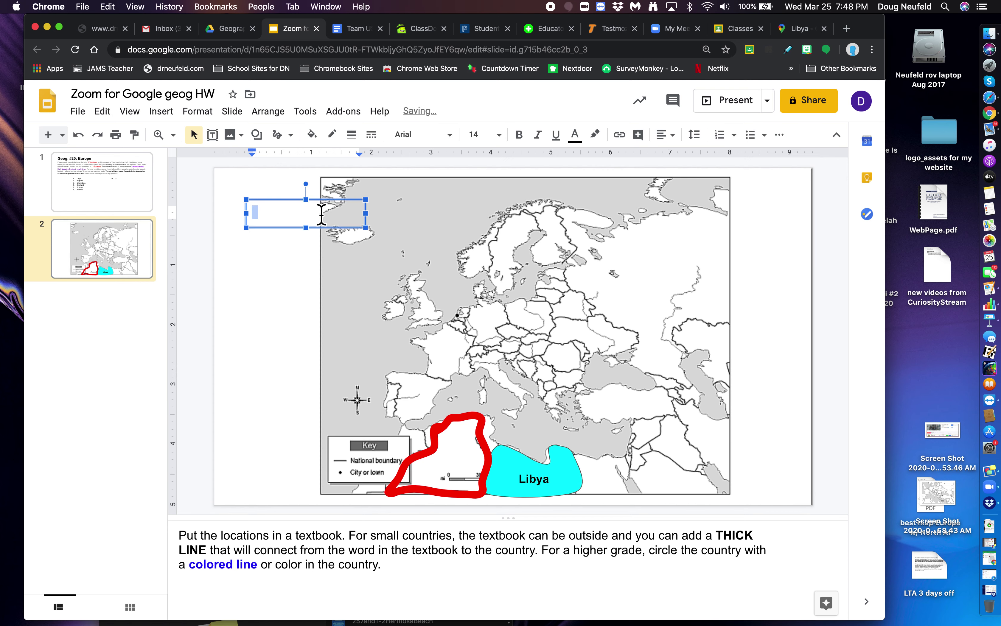
pyautogui.write('Algeria')
pyautogui.press('super+a')
pyautogui.press('super+b')
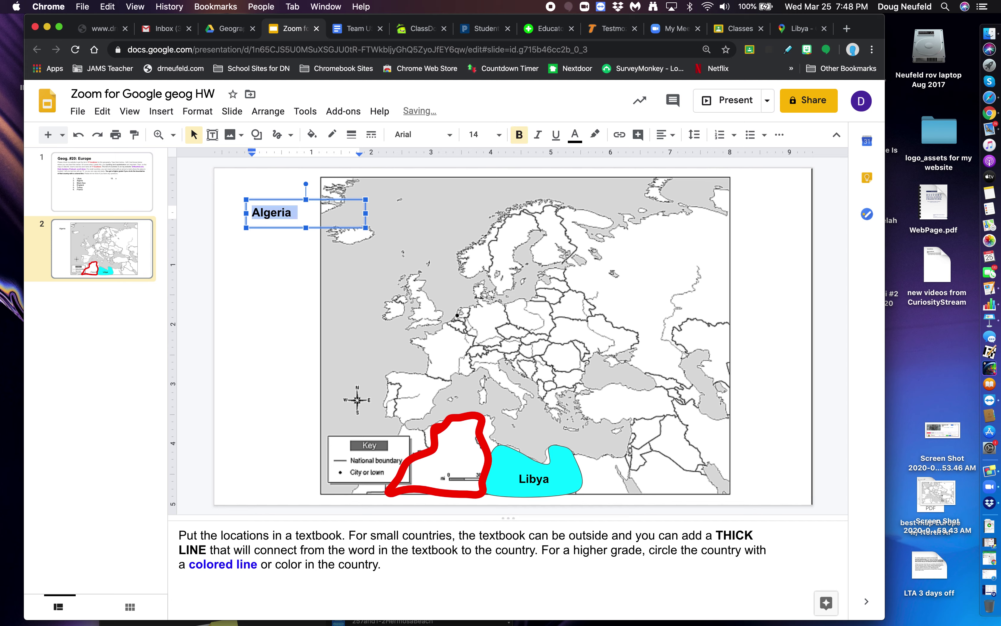
pyautogui.moveTo(366, 227); pyautogui.dragTo(484, 480)
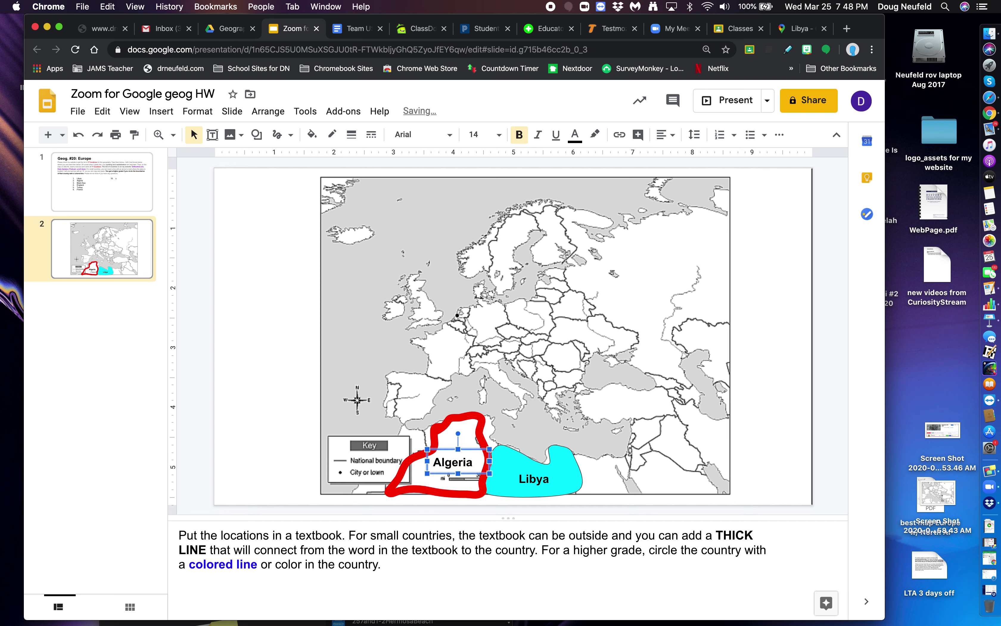
pyautogui.click(293, 412)
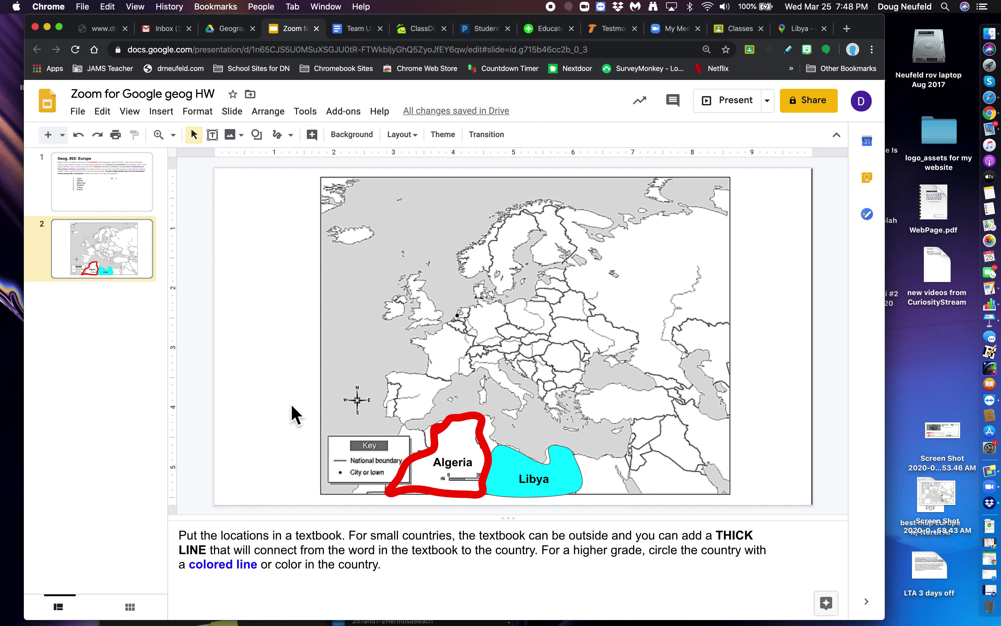
pyautogui.press('super+equal')
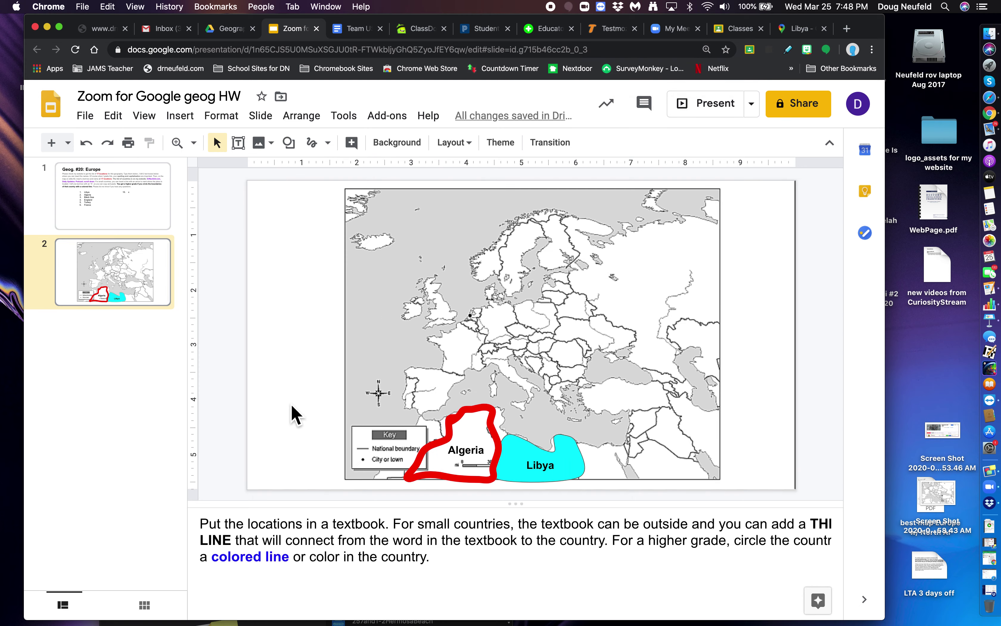
pyautogui.press('super+minus')
pyautogui.press('super+minus')
pyautogui.press('super+minus')
pyautogui.press('super+minus')
pyautogui.press('super+minus')
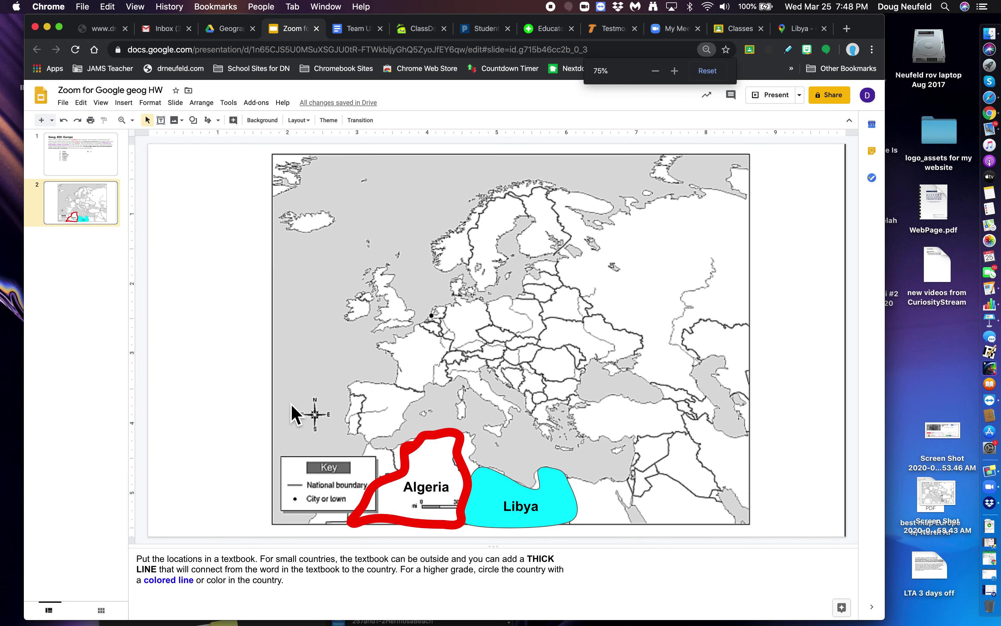
pyautogui.press('super+minus')
pyautogui.press('super+minus')
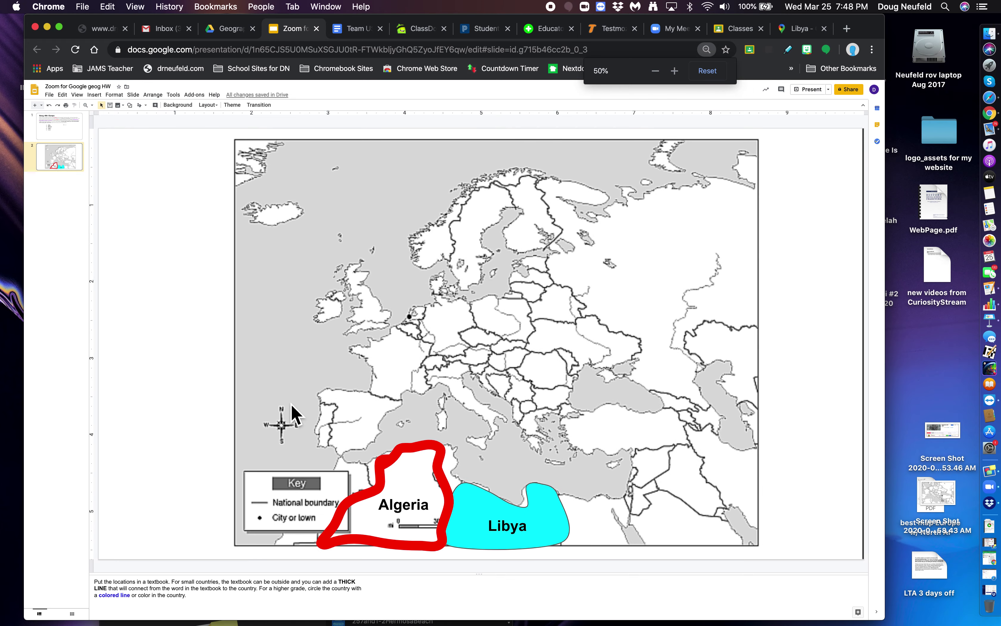
pyautogui.press('super+equal')
pyautogui.press('super+equal')
pyautogui.press('super+equal')
pyautogui.press('super+equal')
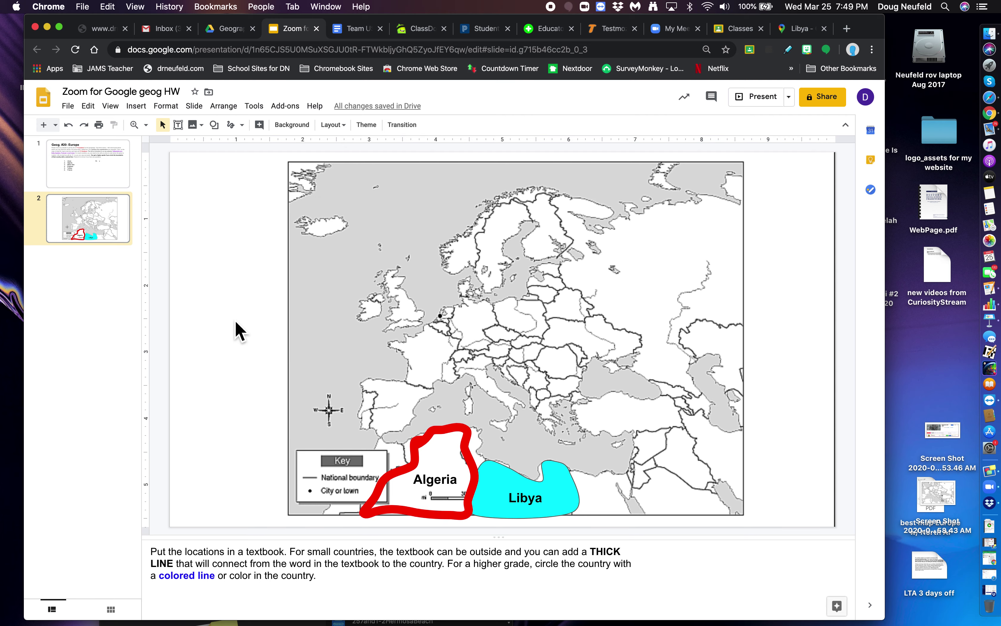
pyautogui.click(110, 182)
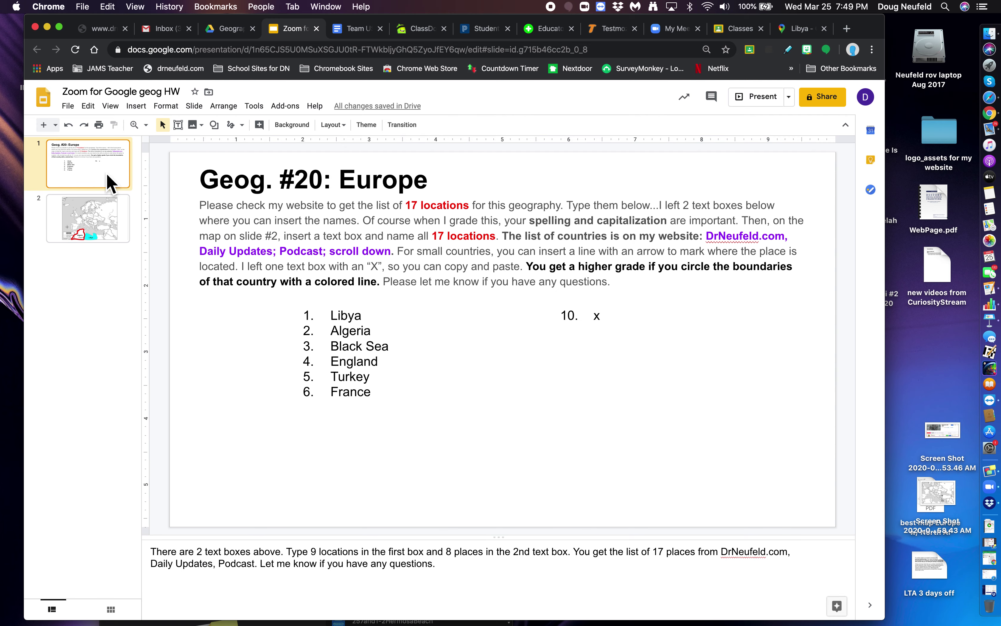
pyautogui.click(119, 228)
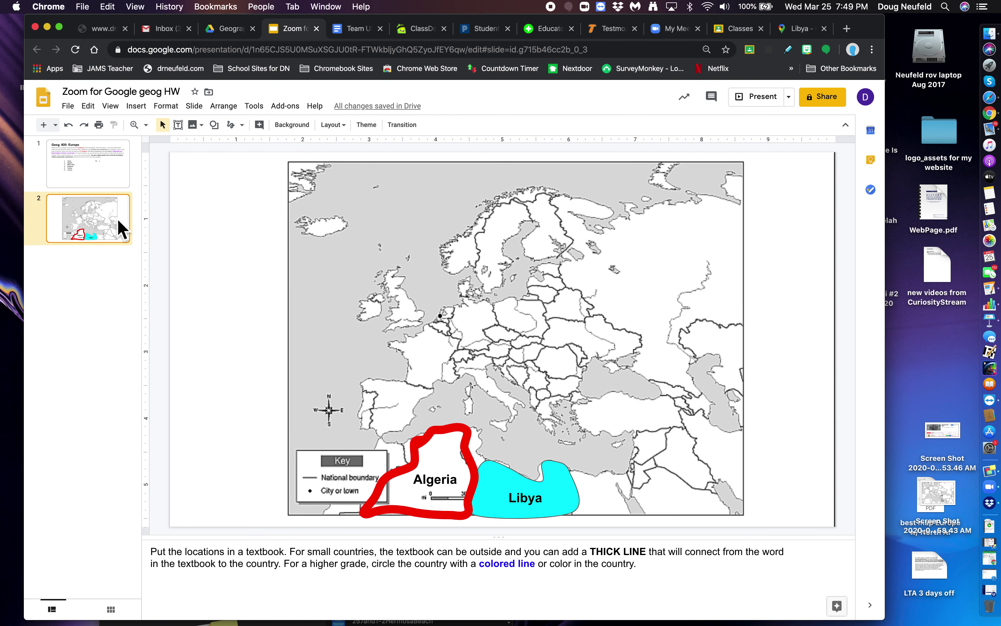